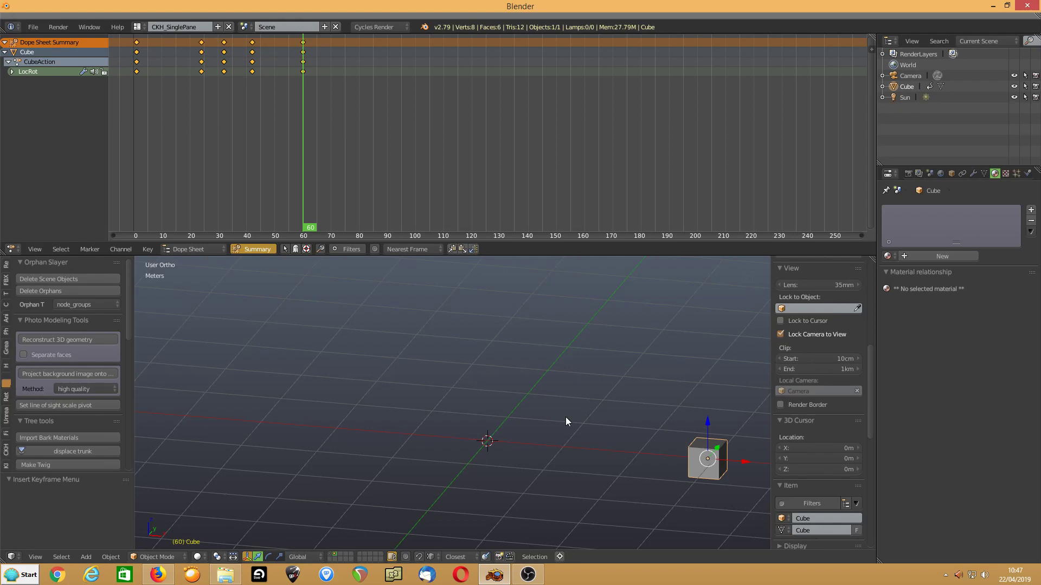
Step: Jump the playhead back to frame 1 of the cube's animation
key("shift+Left")
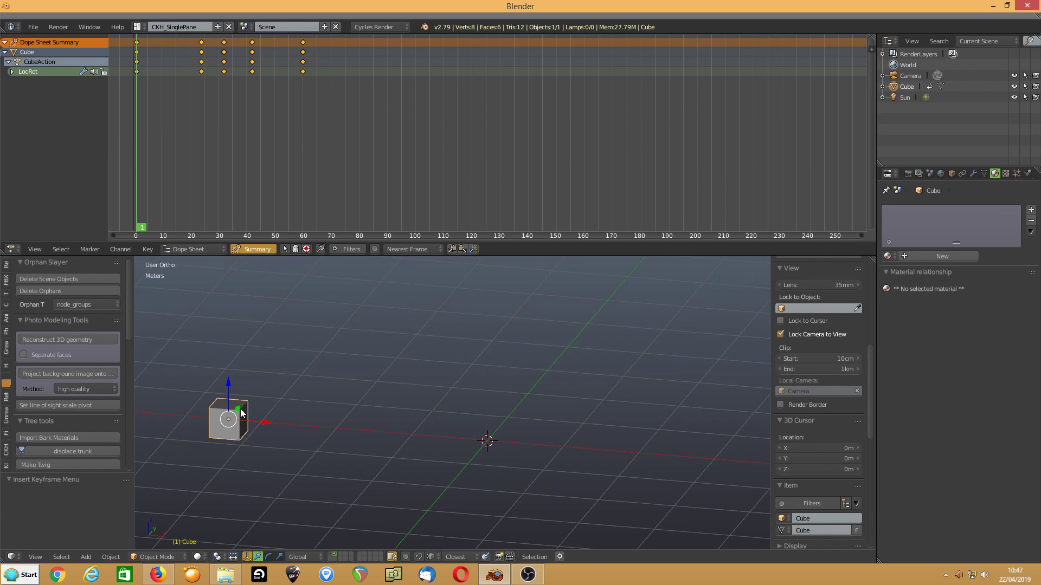
Step: Delete all the cube's existing keyframes and key a new LocRot keyframe at frame 1
key("x")
left_click(196, 147)
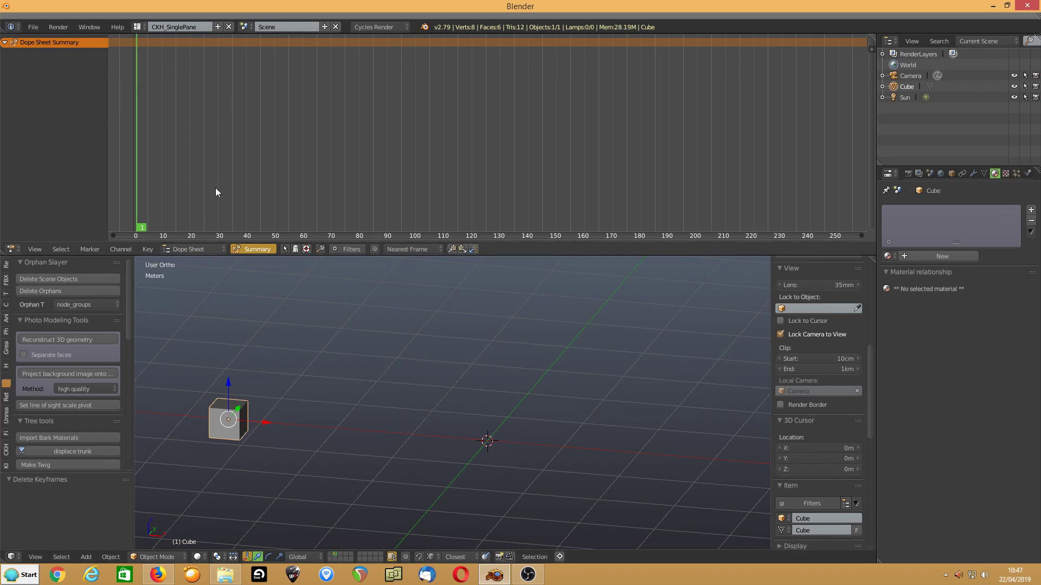
key("i")
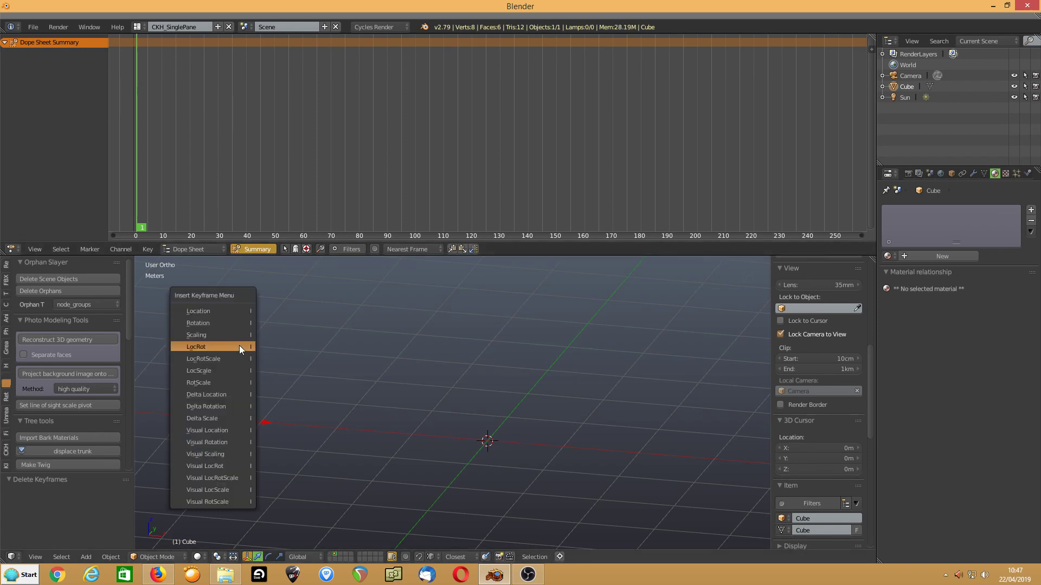
left_click(240, 347)
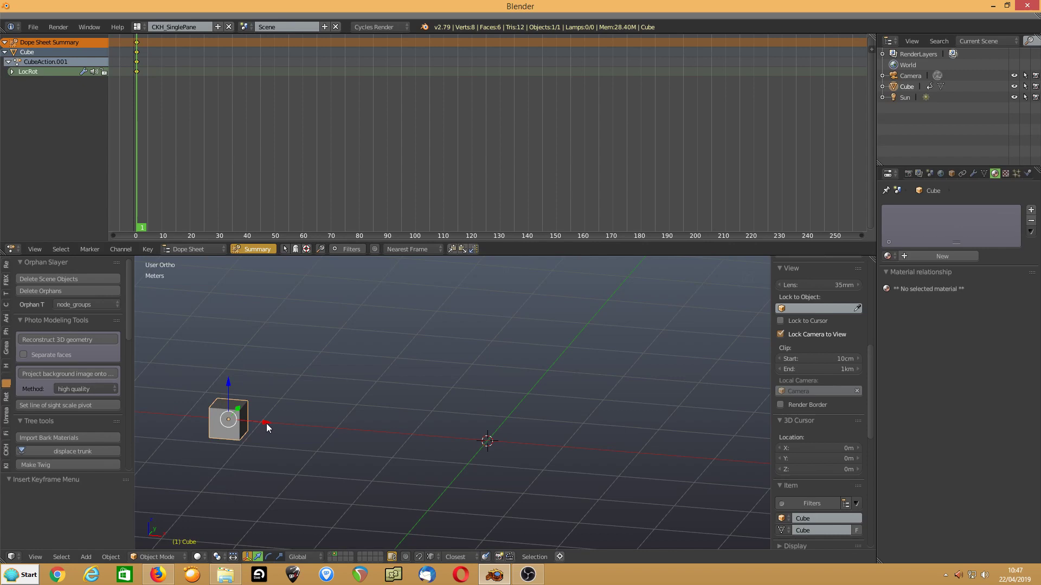
Step: Move the cube far right along X and key its LocRot at frame 90
left_click(390, 162)
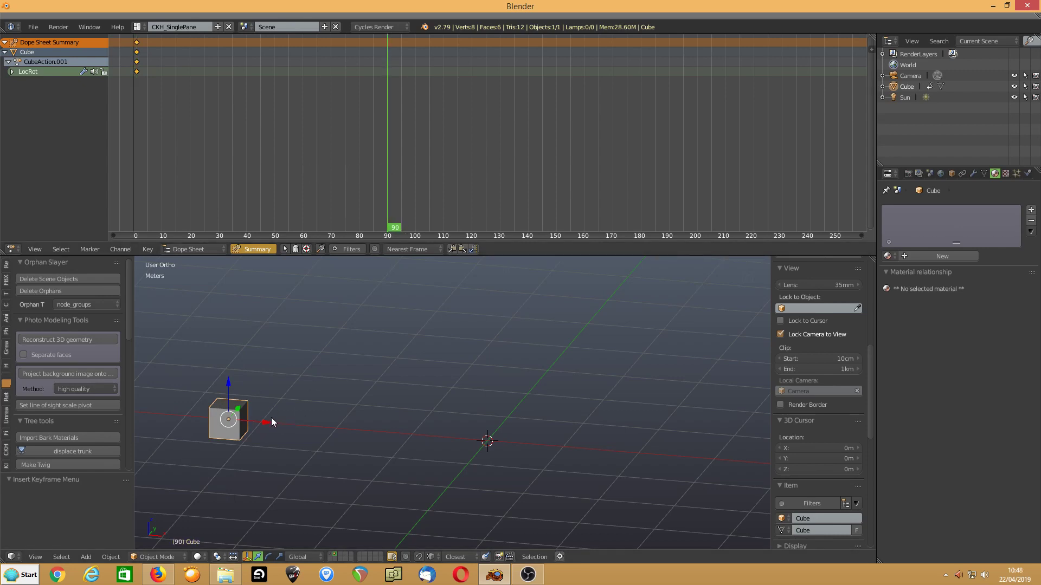
left_click_drag(270, 418, 759, 419)
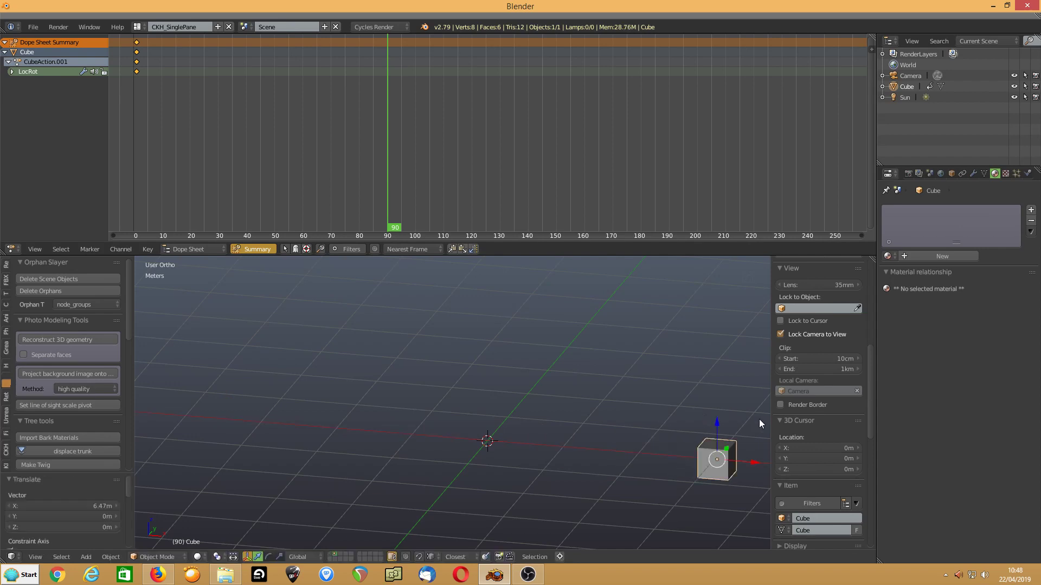
key("i")
left_click(622, 392)
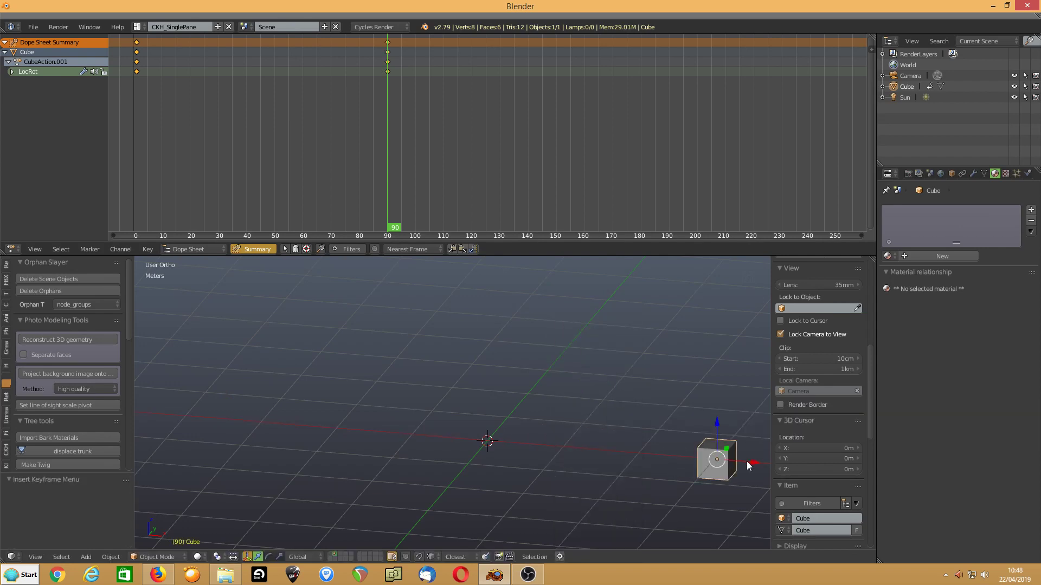
Step: Move the cube back left and key LocRot poses at frames 47, 22 and 72
left_click_drag(756, 460, 574, 454)
left_click_drag(396, 230, 265, 216)
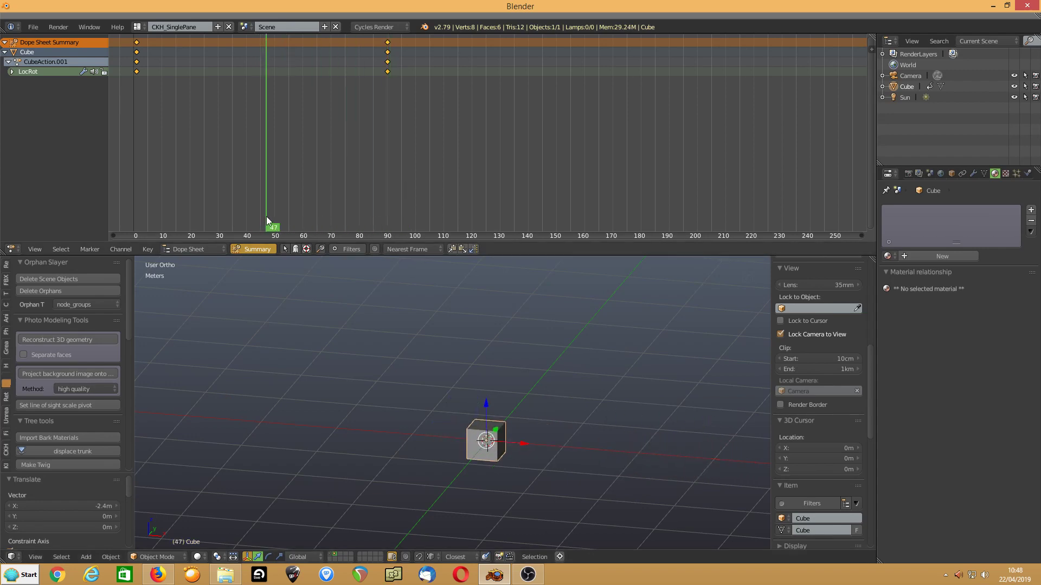
key("i")
left_click(353, 395)
left_click_drag(277, 227, 336, 226)
key("i")
left_click(261, 369)
key("i")
left_click(343, 361)
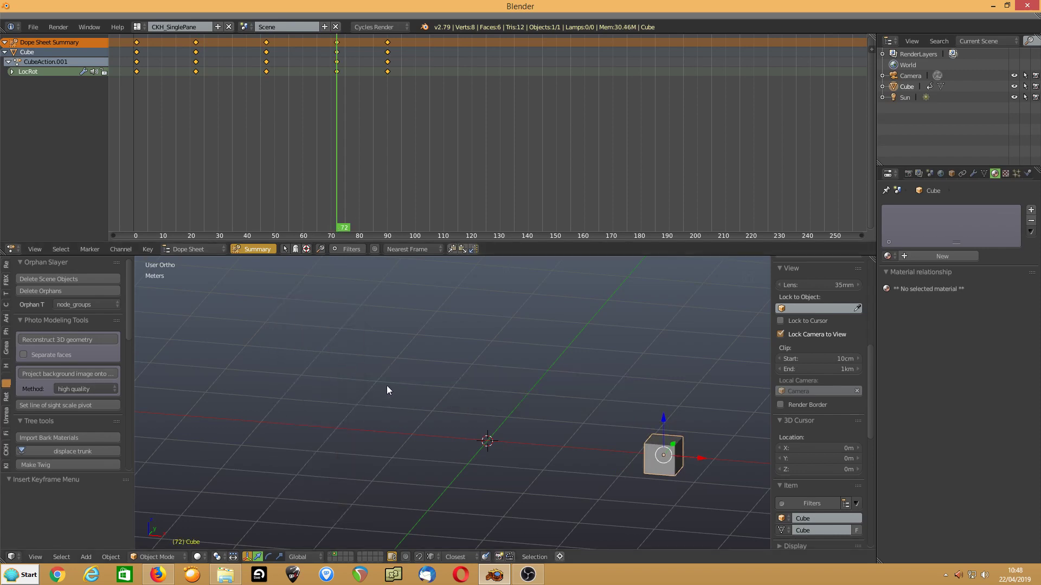
Step: Freely rotate the cube and key its LocRot at frame 72
key("r")
key("r")
left_click(413, 303)
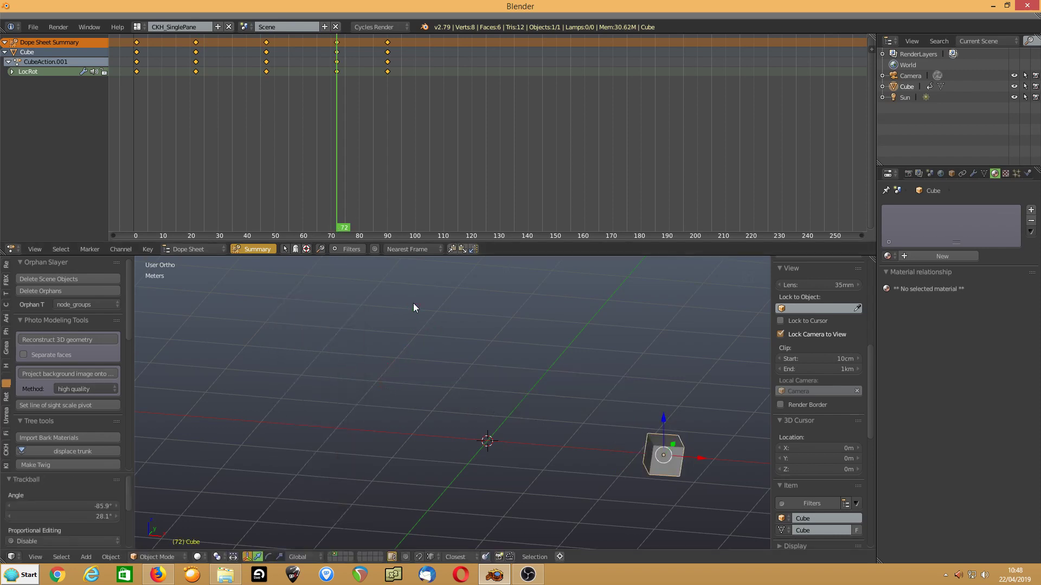
key("i")
left_click(413, 303)
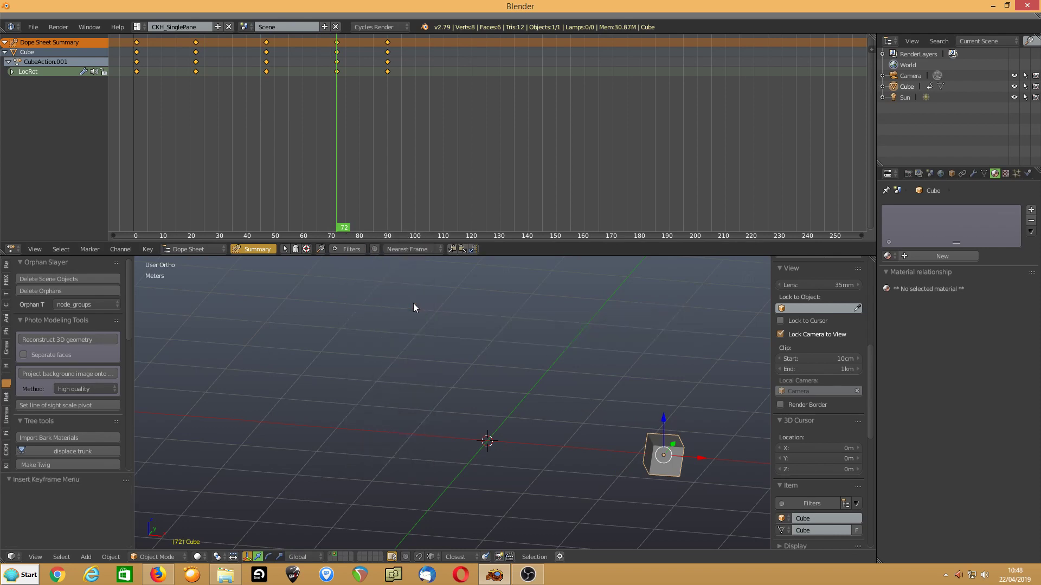
Step: Rotate the cube at frame 22, rekey LocRot, and scrub through to frame 92
key("Down")
key("Down")
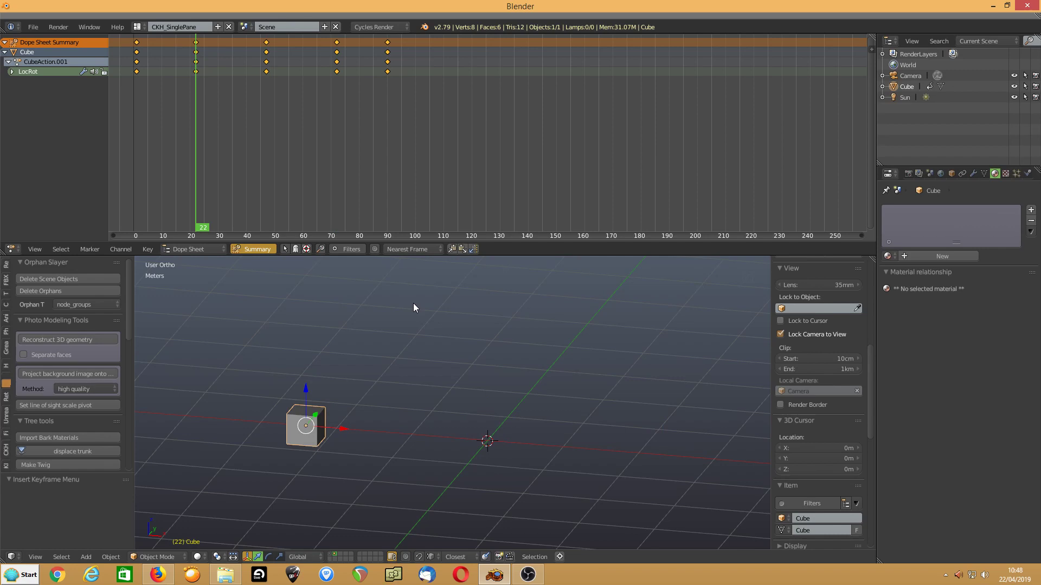
key("r")
key("r")
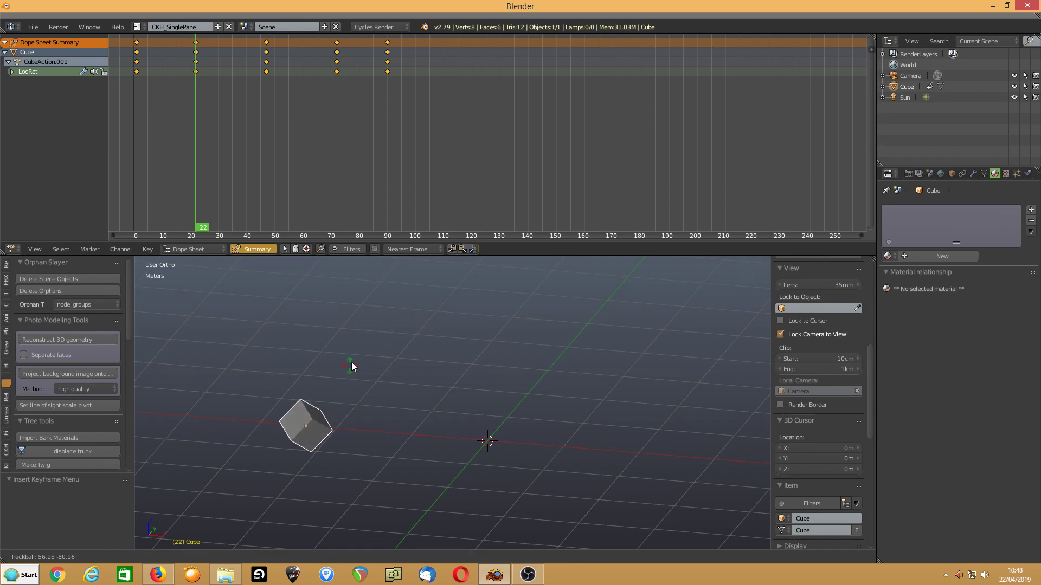
left_click(327, 313)
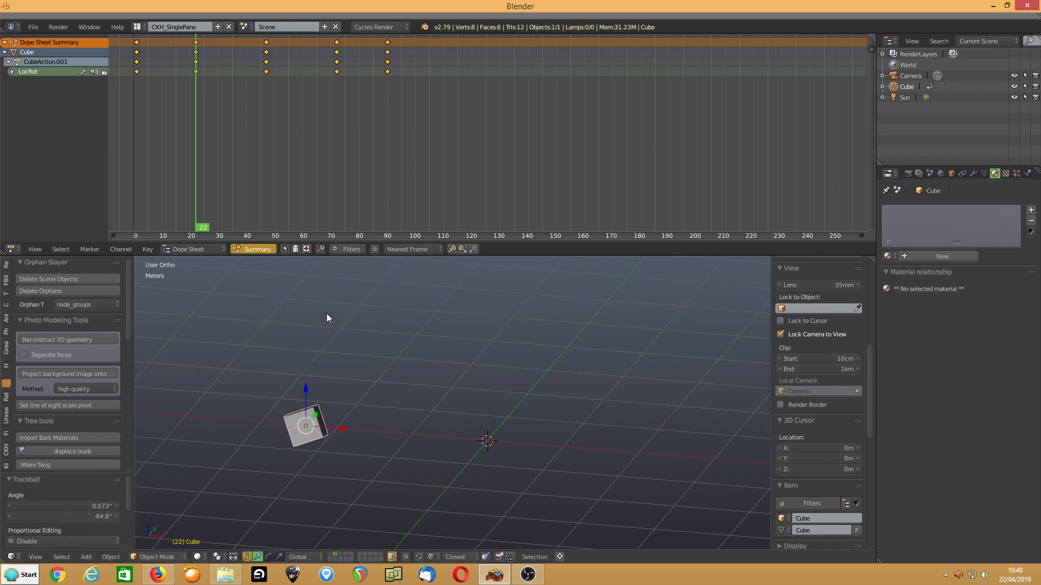
key("i")
left_click(326, 313)
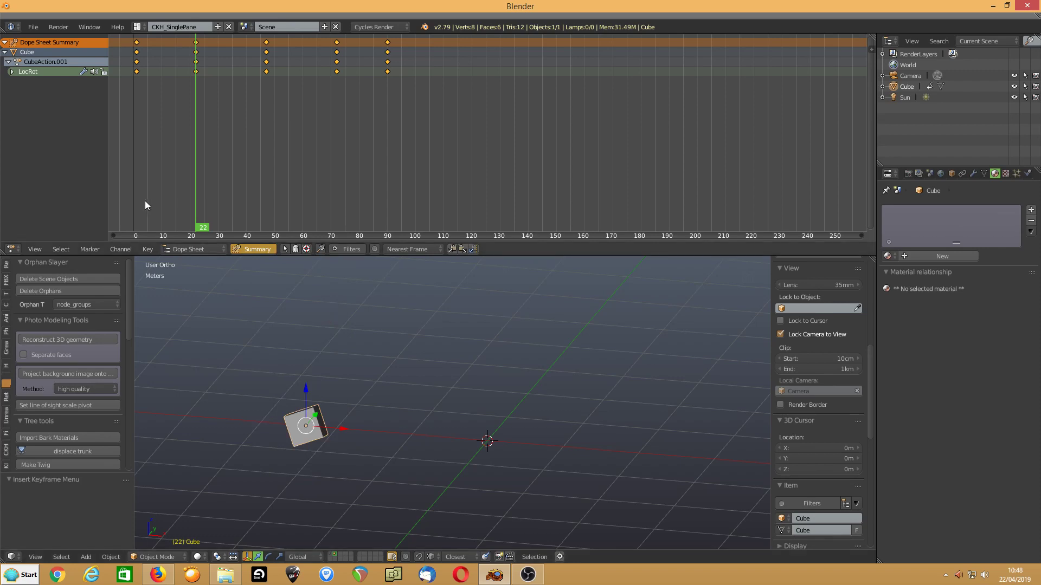
left_click_drag(144, 206, 392, 223)
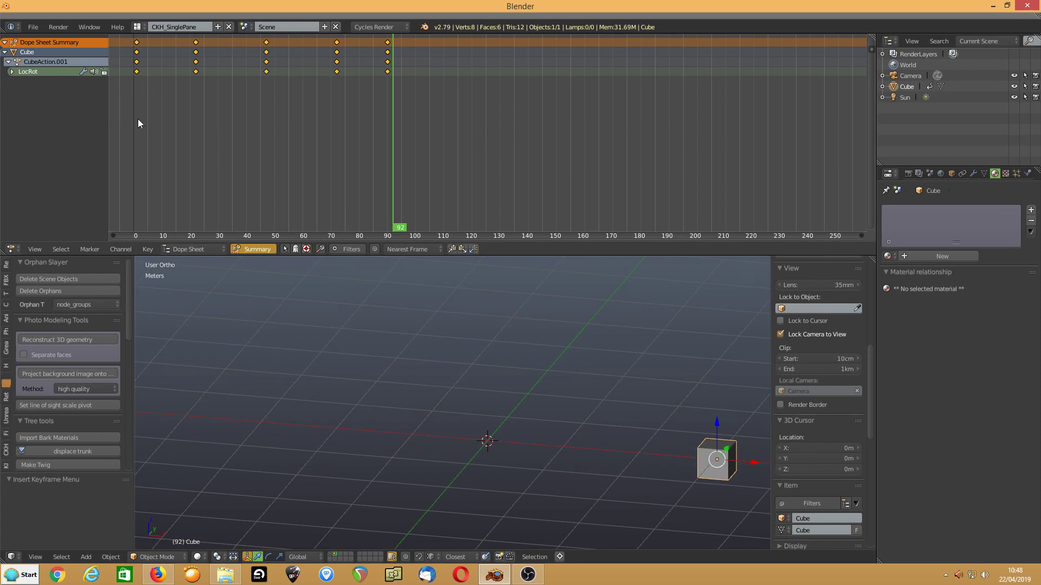
Step: From frame 0, scale all keyframe timing by about 2 so the animation ends near frame 180
key("shift+Left")
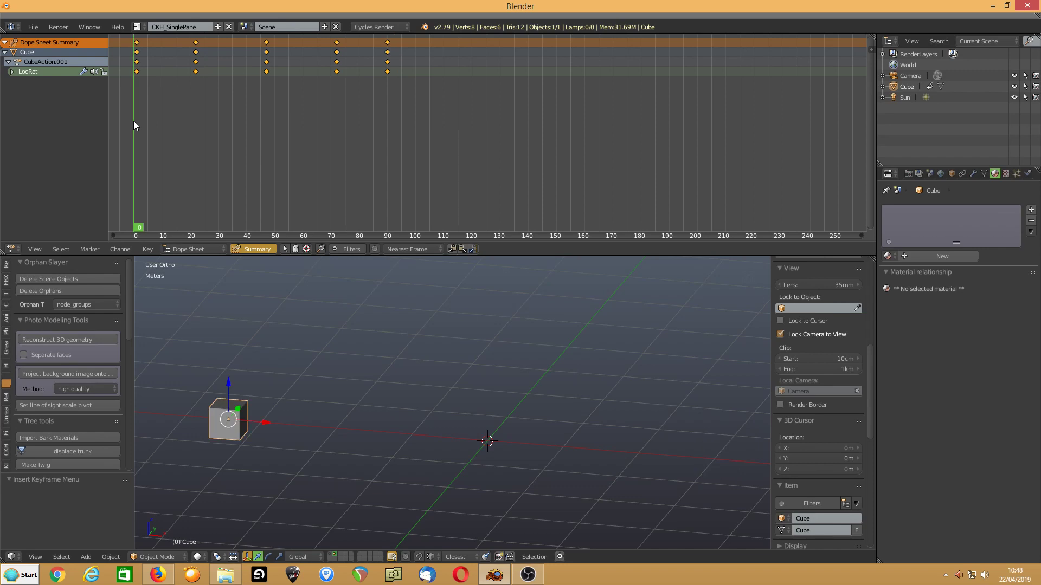
key("s")
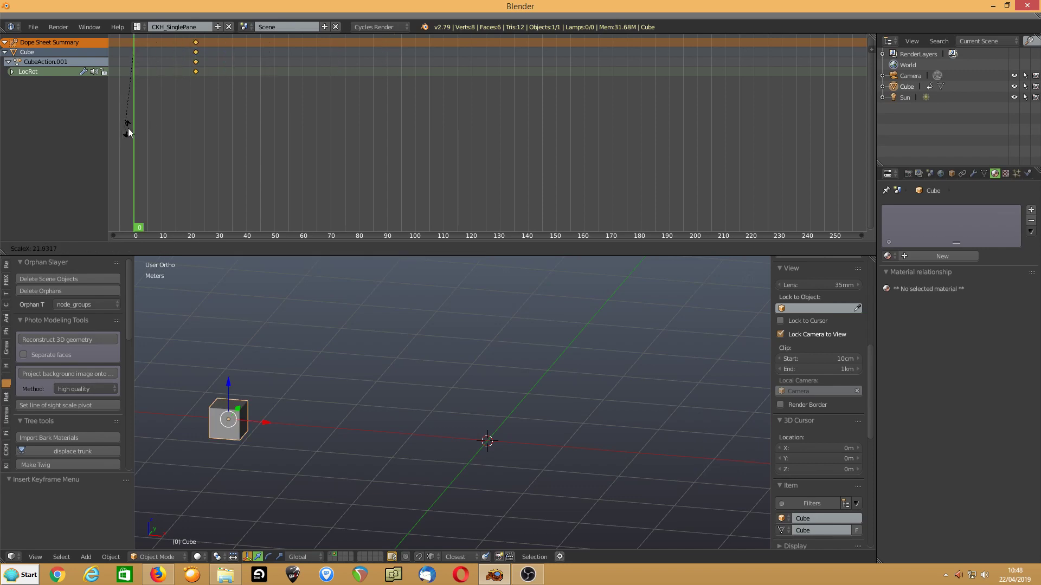
key("Escape")
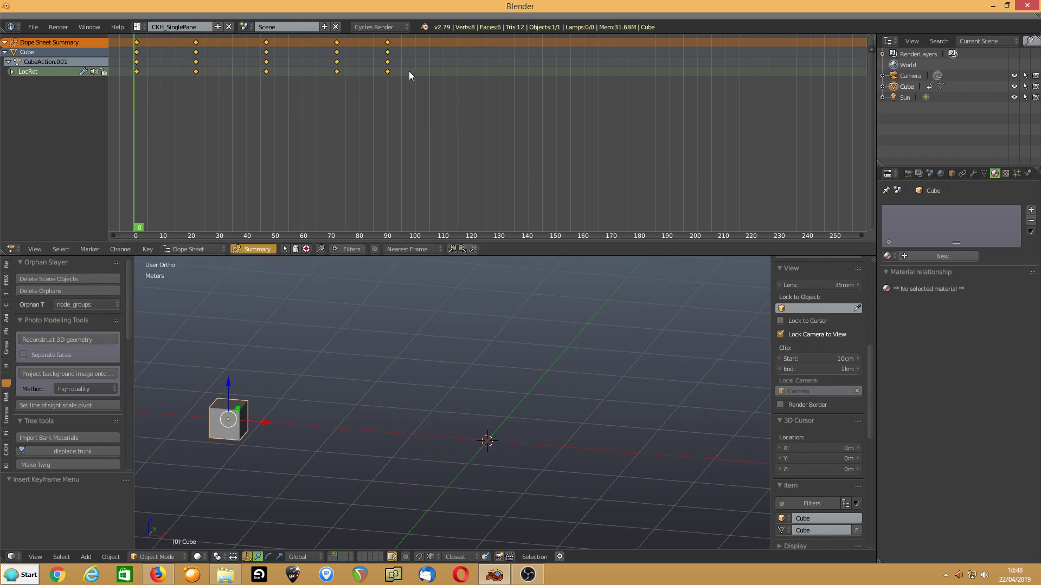
key("s")
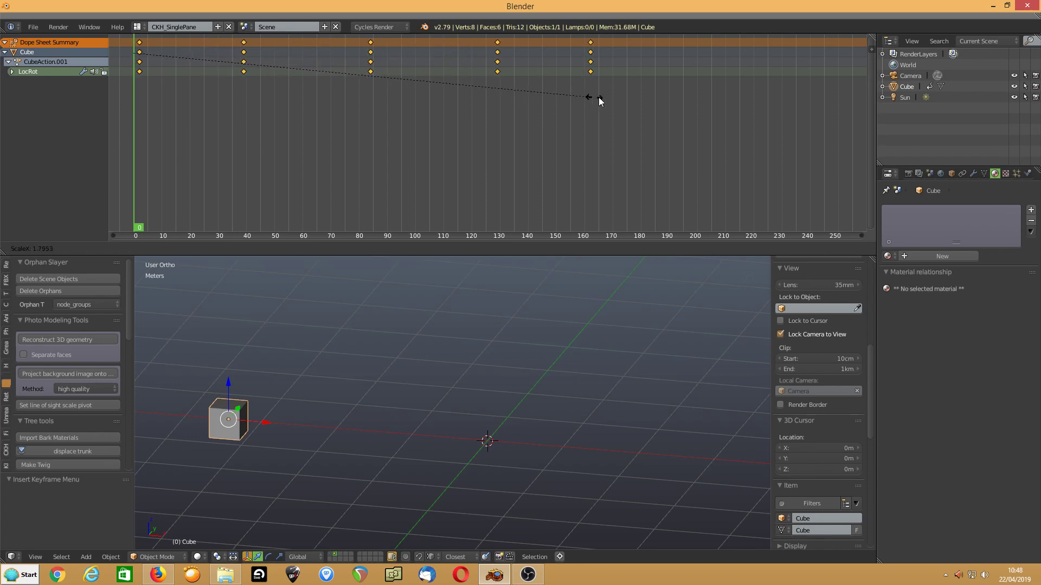
left_click(645, 99)
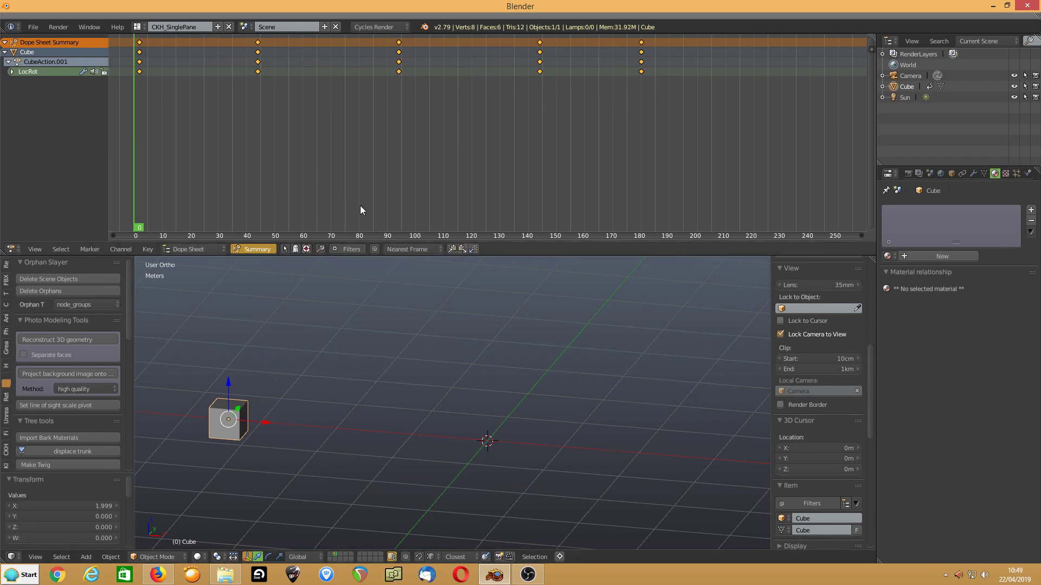
Step: Start playback via the 'pla' operator search and stop it at frame 240
key("space")
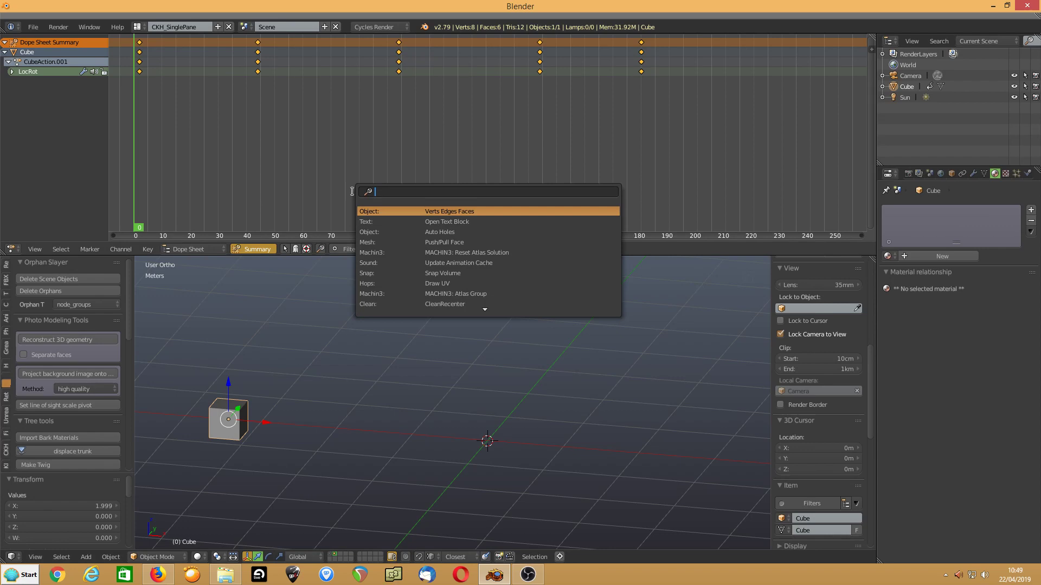
type("pla")
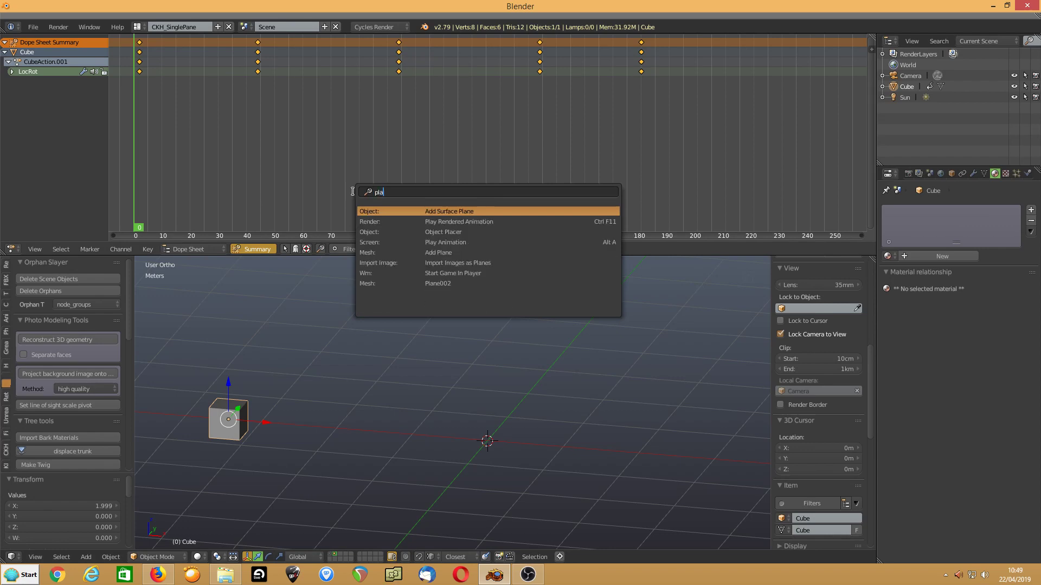
left_click(456, 243)
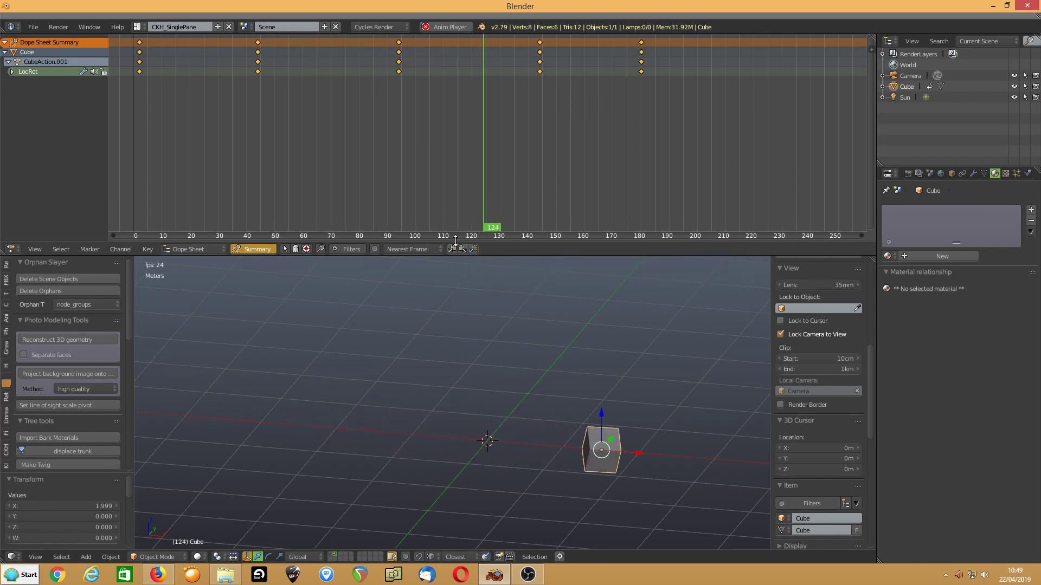
key("space")
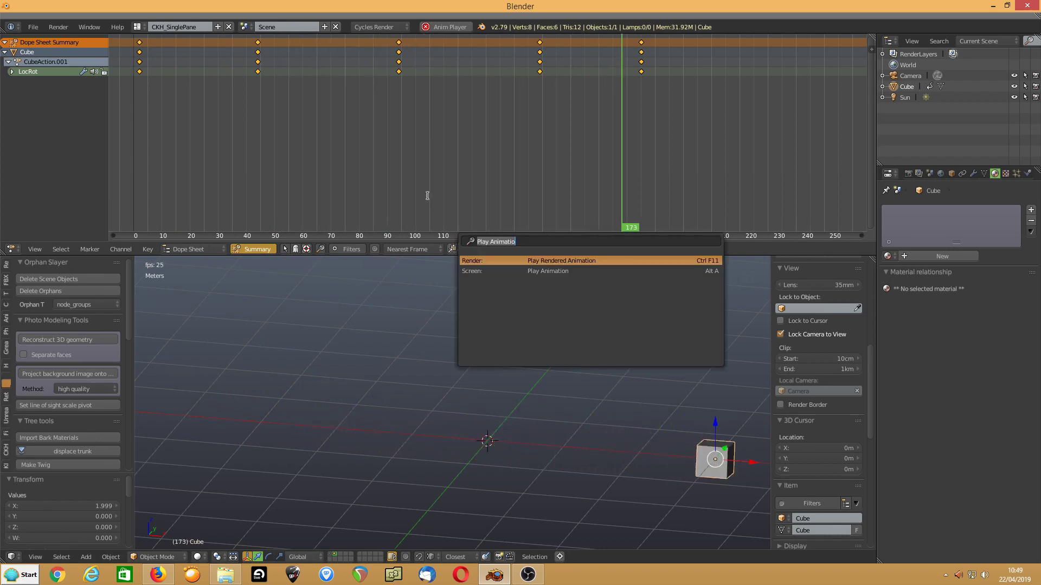
key("Escape")
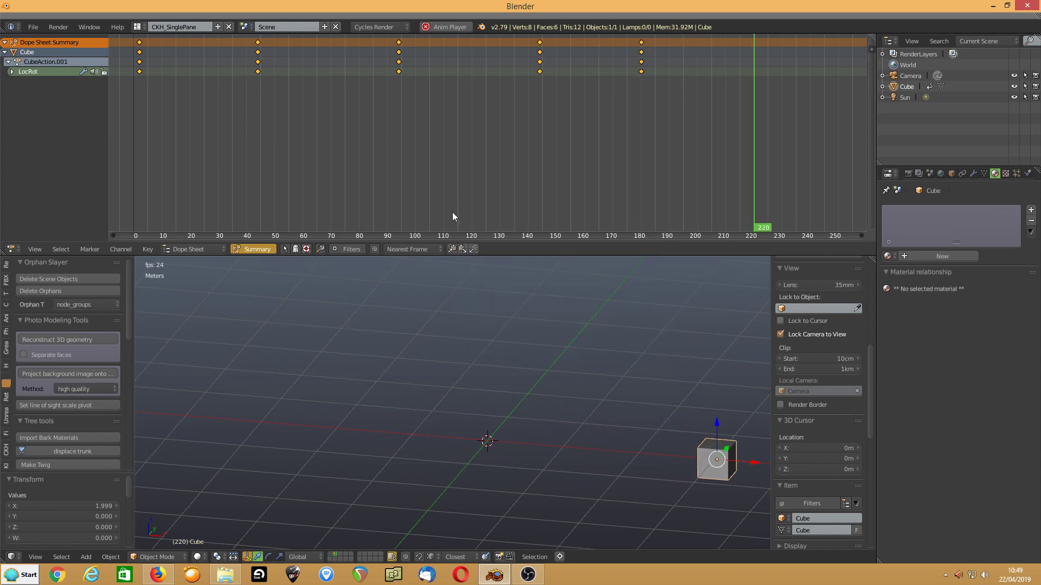
key("alt+a")
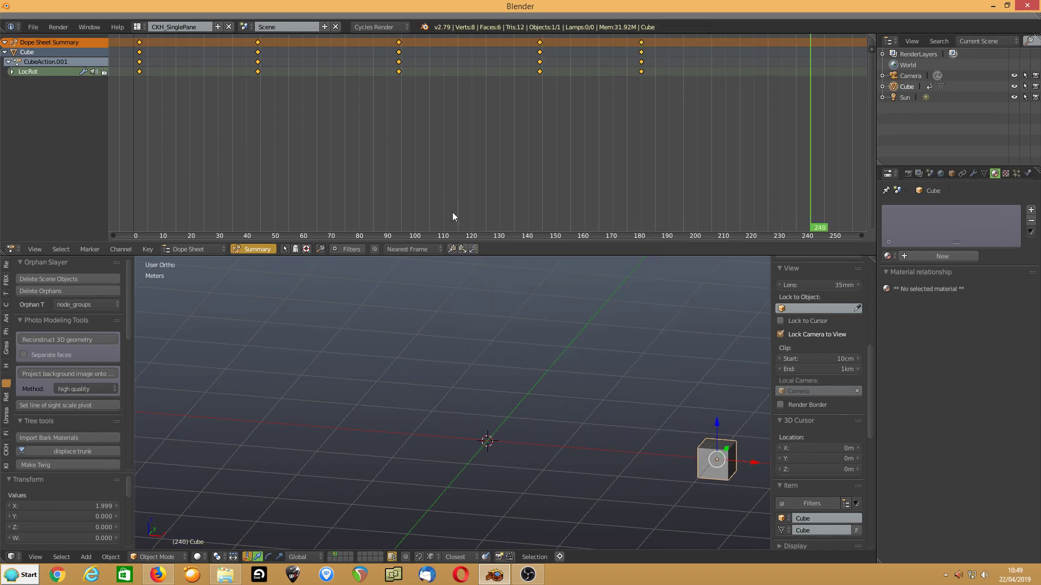
Step: Copy the frame-45 keyframes and paste them at frame 120
key("shift+Left")
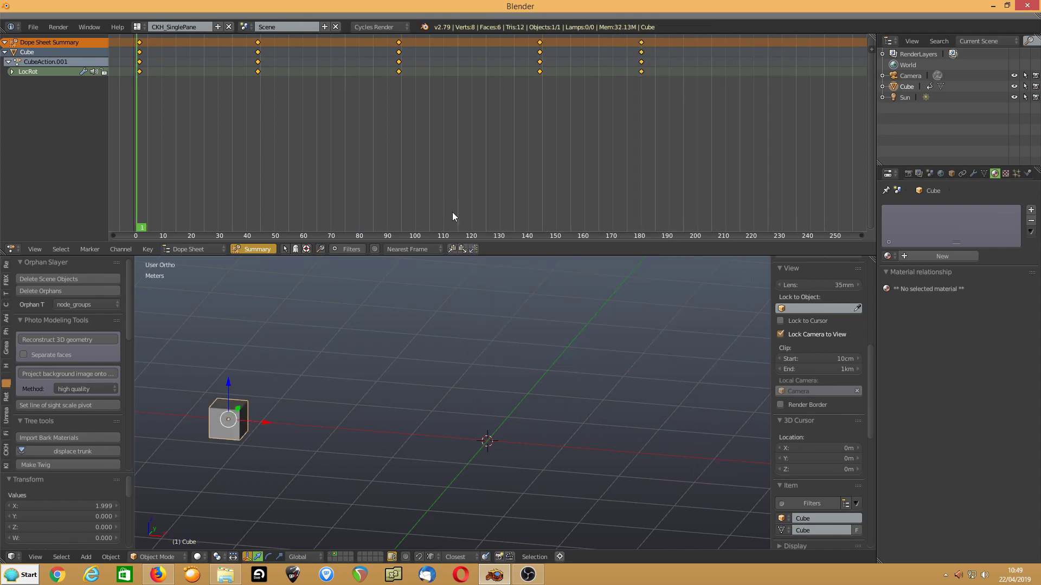
left_click(259, 73)
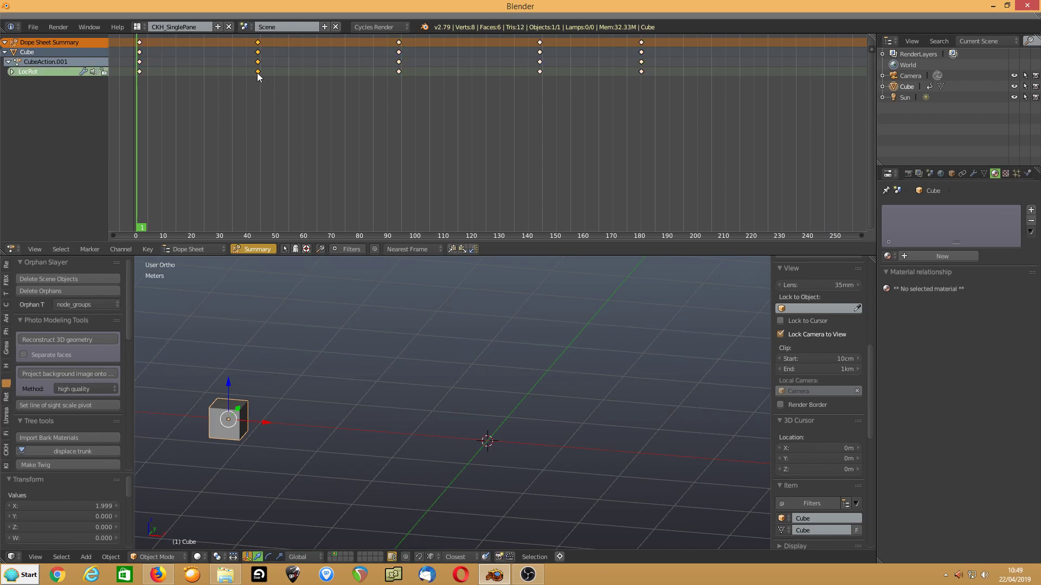
key("Up")
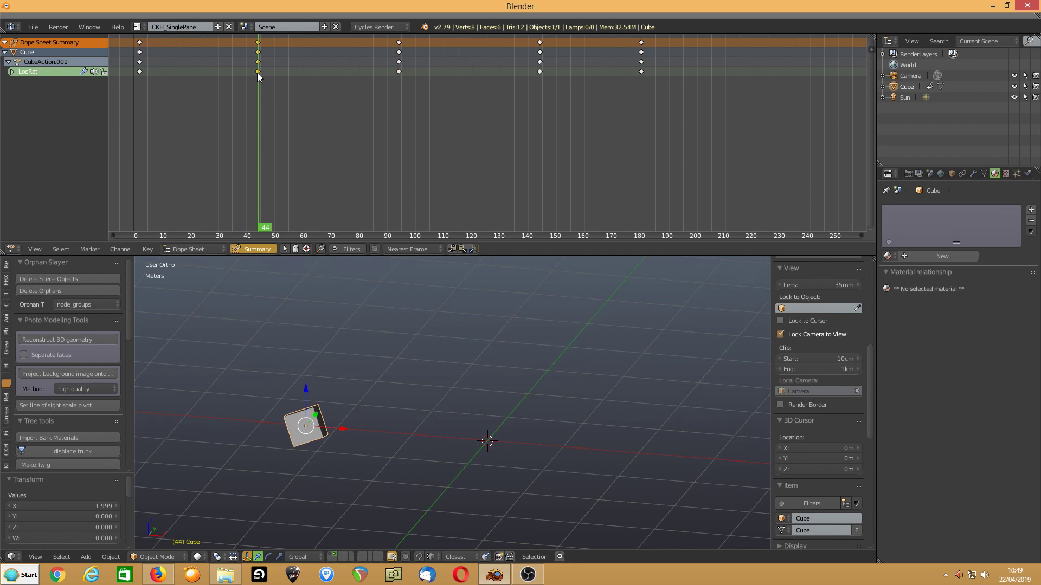
key("ctrl+c")
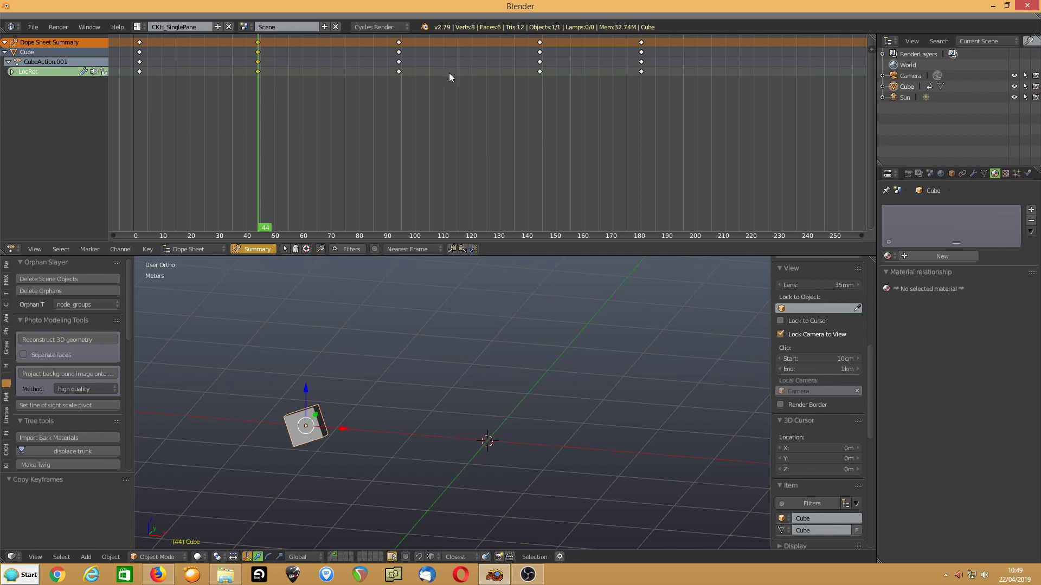
left_click_drag(466, 74, 471, 75)
key("ctrl+v")
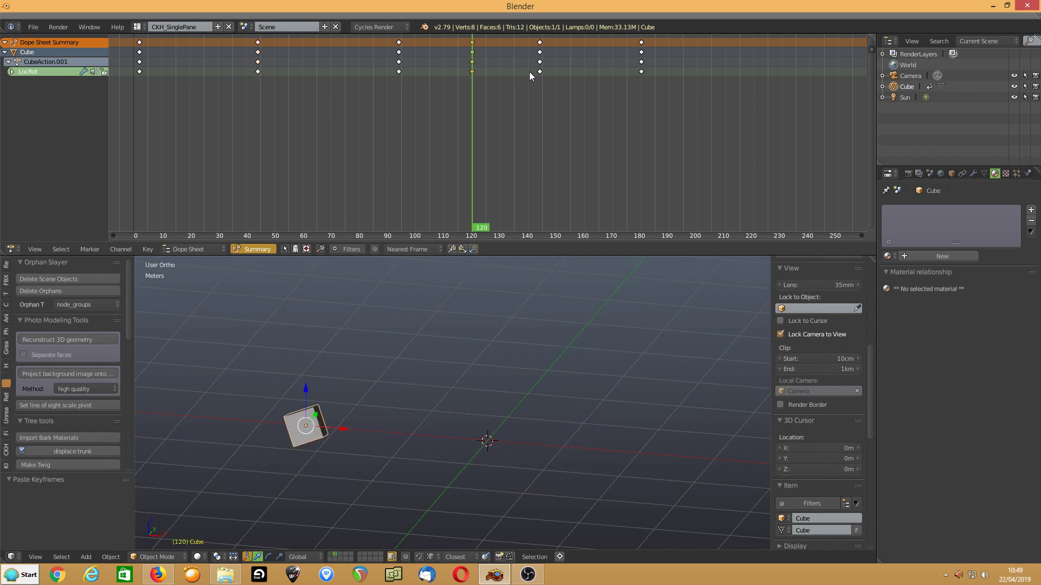
Step: Copy the frame-144 keyframes to frame 65 and replay from the first frame
left_click(539, 73)
key("ctrl+c")
left_click(317, 75)
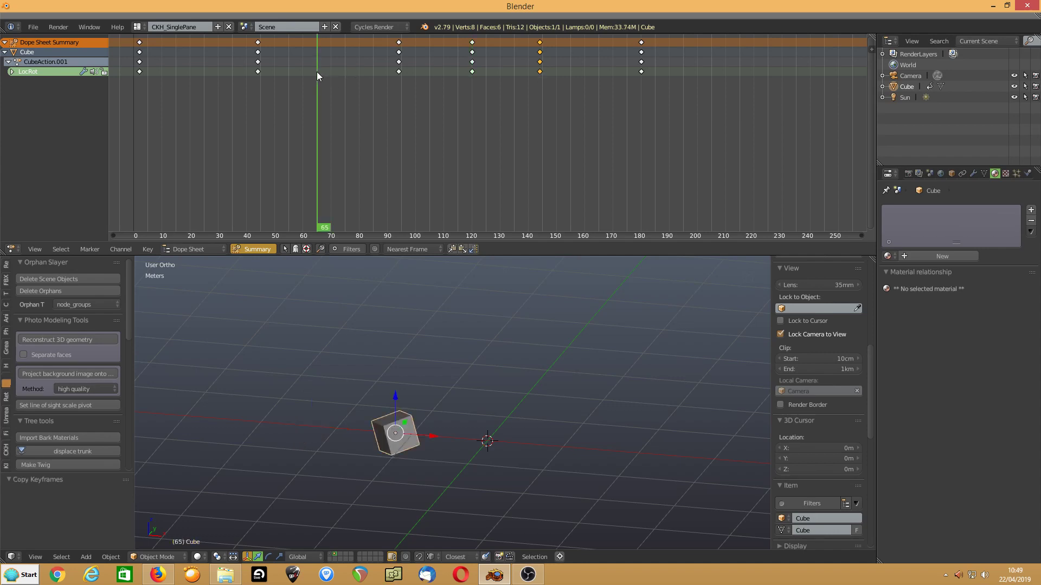
key("ctrl+v")
key("shift+Left")
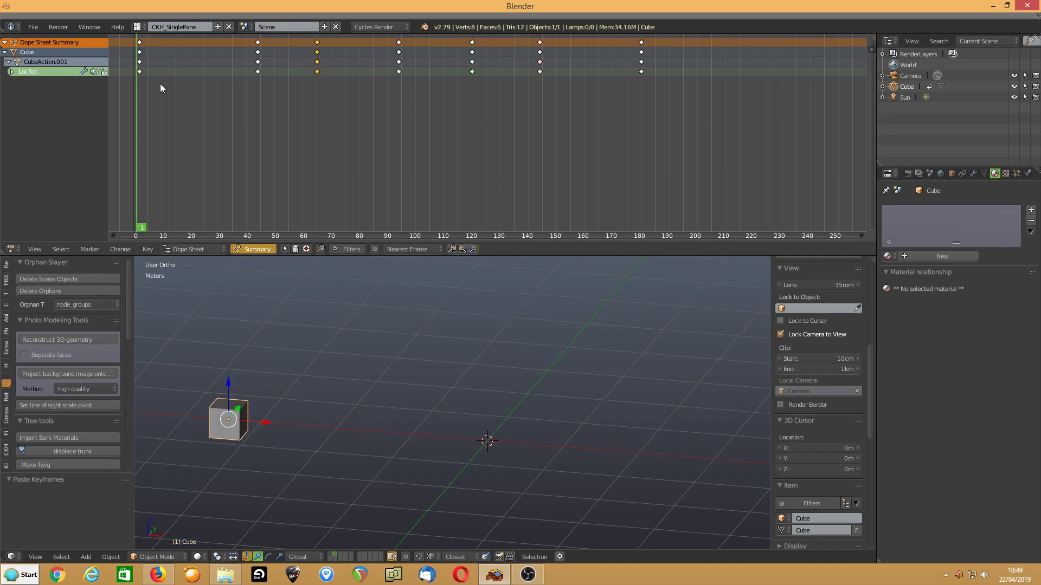
key("alt+a")
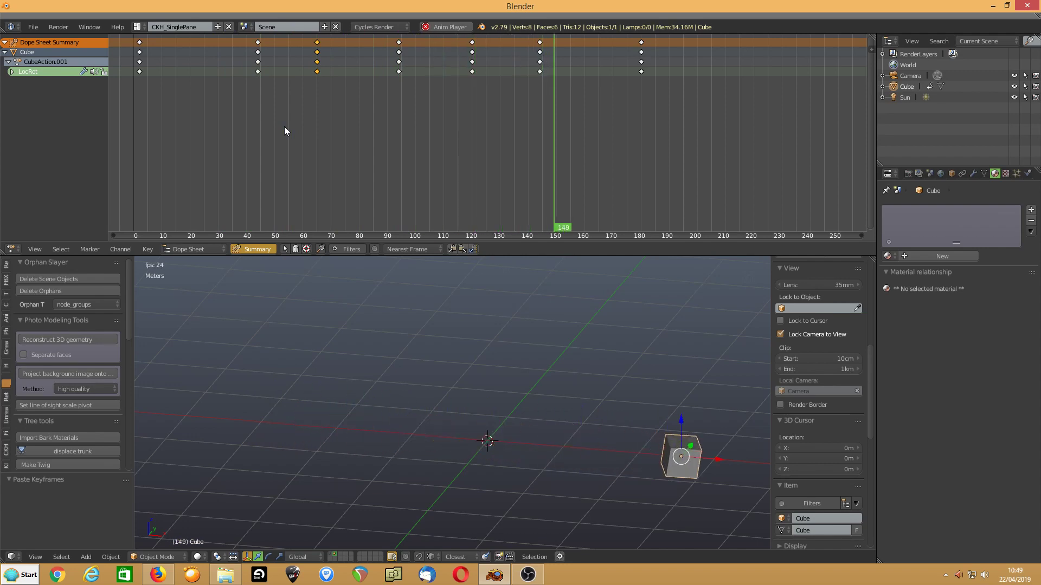
Step: Paste the frame-0 starting pose keyframes at frame 235 and replay from the start
key("alt+a")
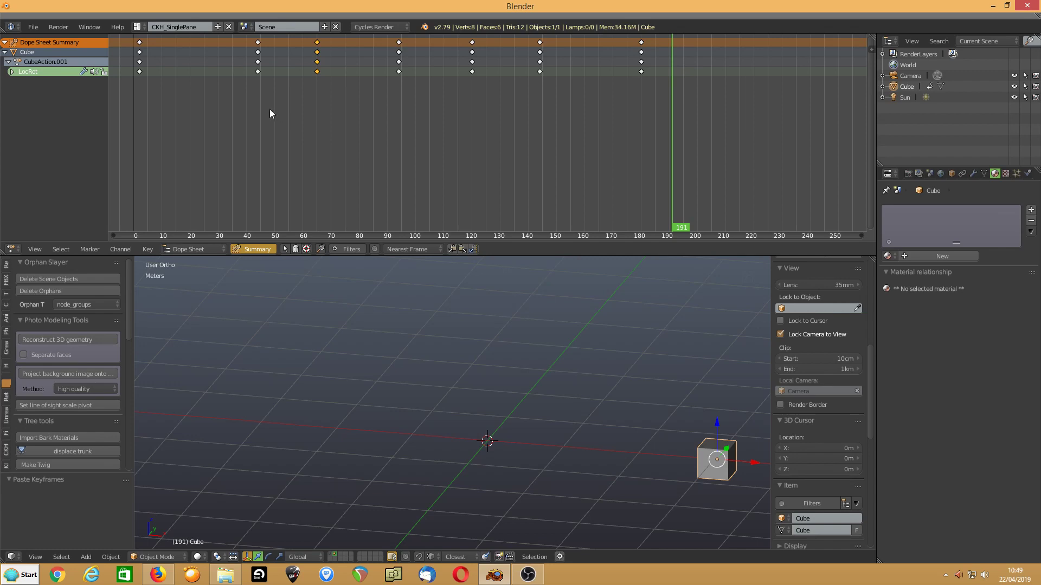
left_click_drag(786, 92, 797, 94)
right_click(138, 72)
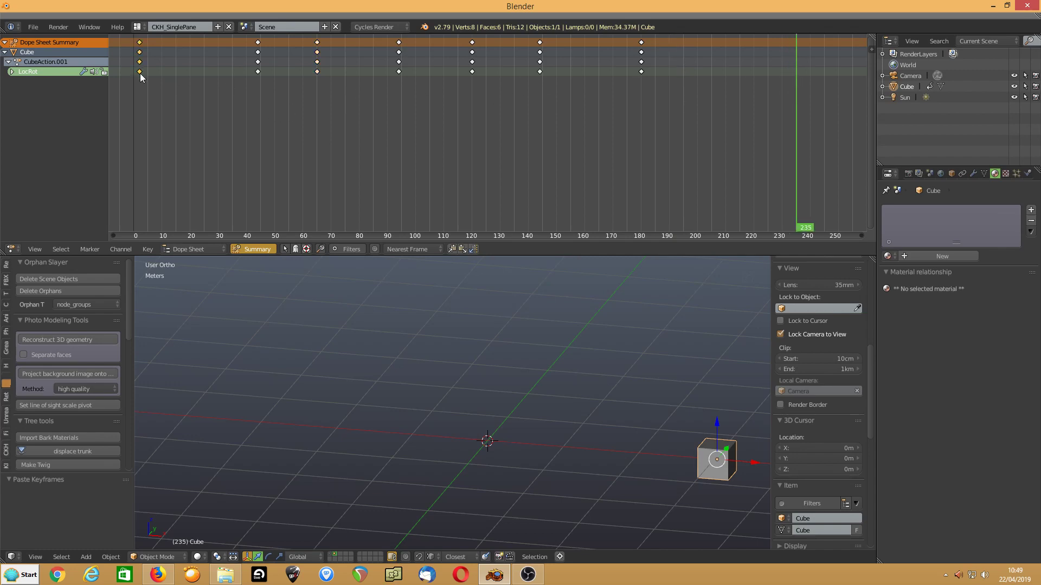
key("ctrl+c")
key("ctrl+v")
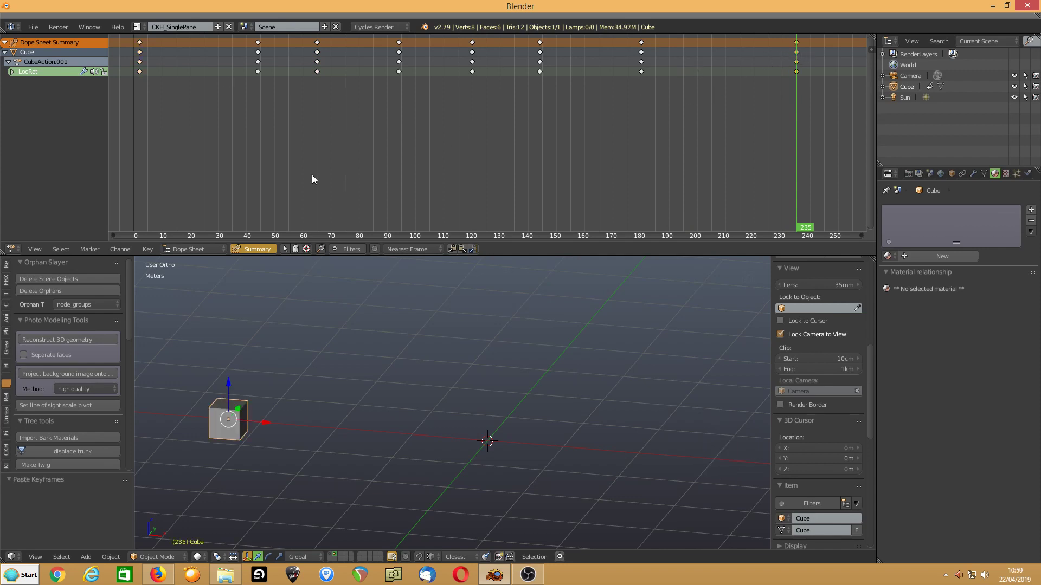
key("shift+Left")
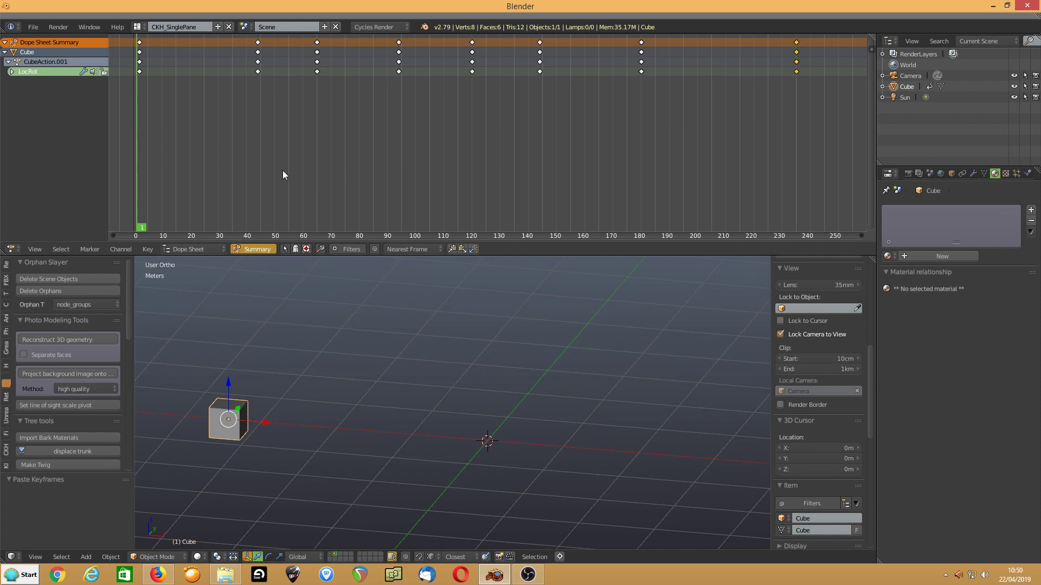
key("alt+a")
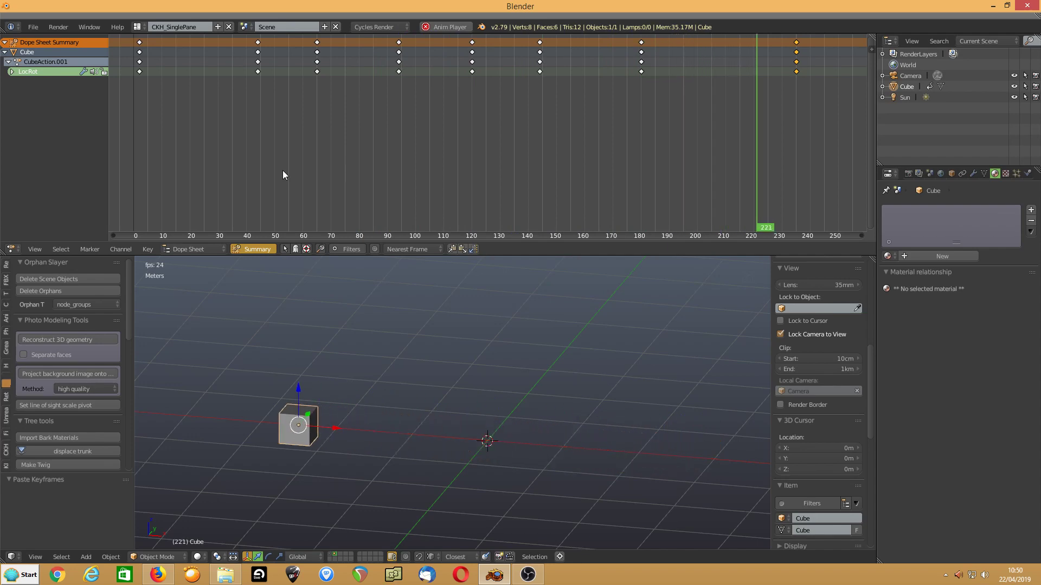
Step: Stop playback and move the selected keyframes earlier, settling them near frame 90
key("alt+a")
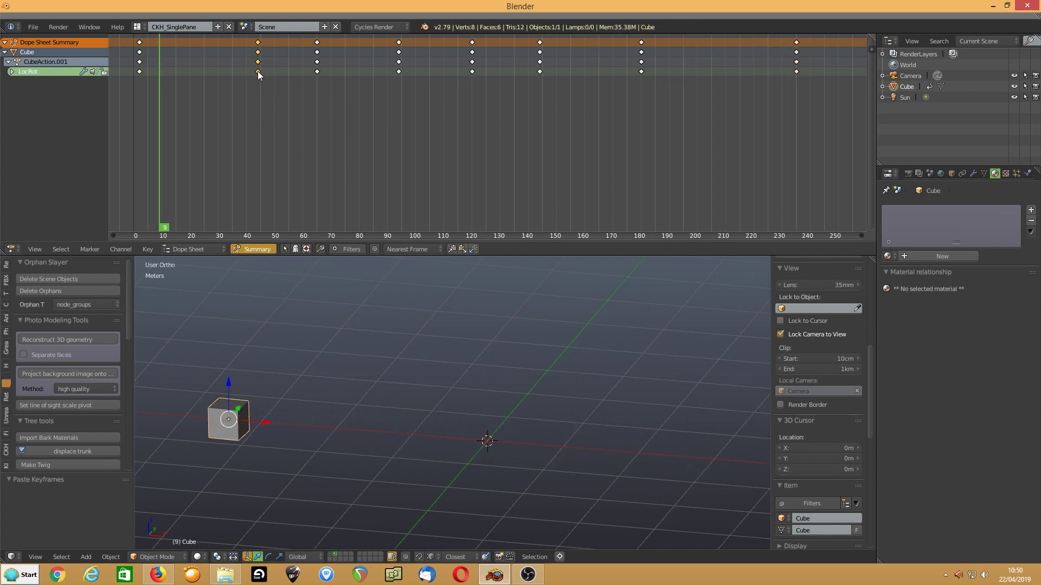
key("g")
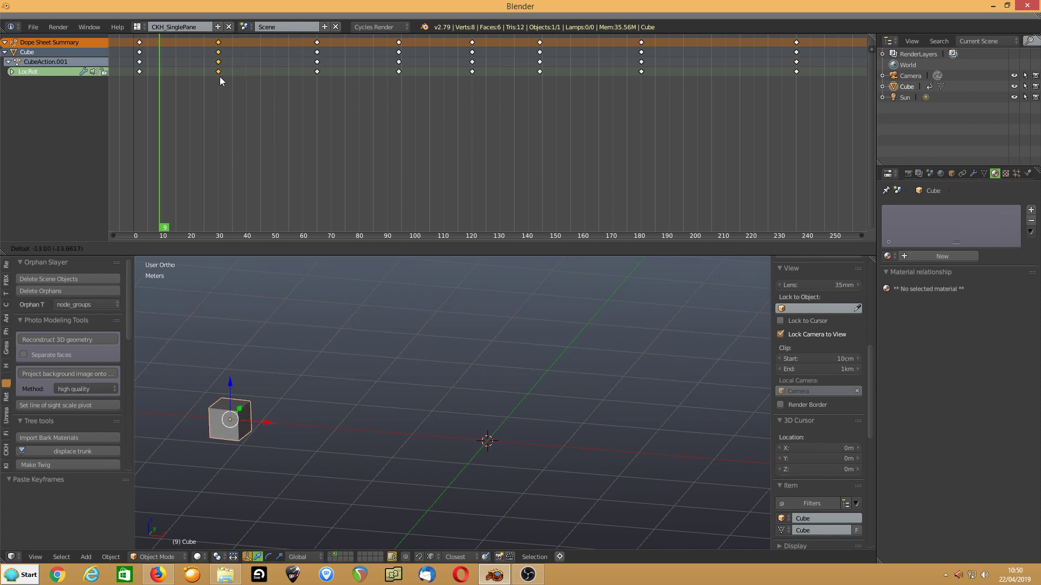
left_click(220, 76)
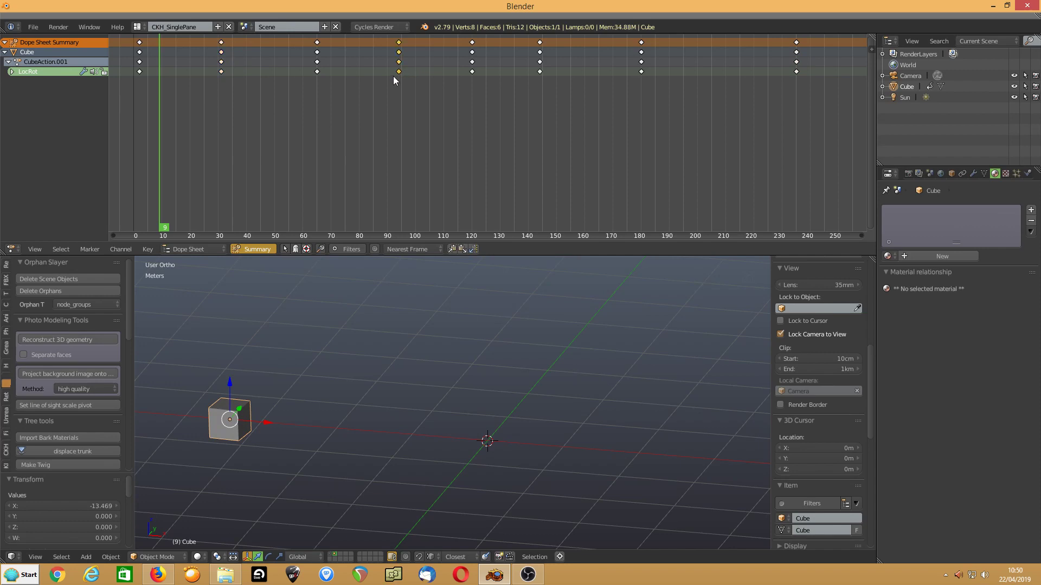
key("g")
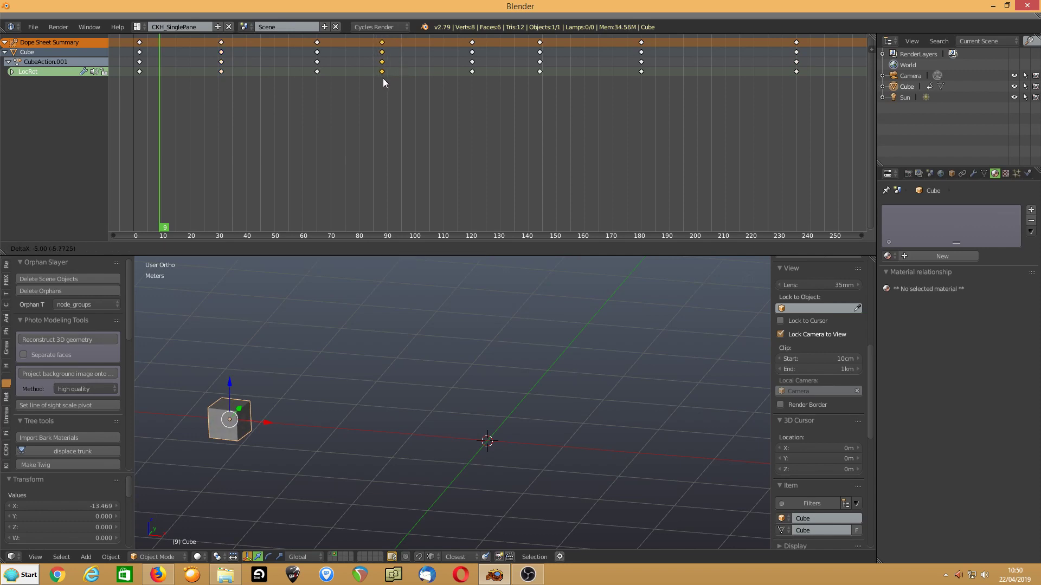
left_click(384, 81)
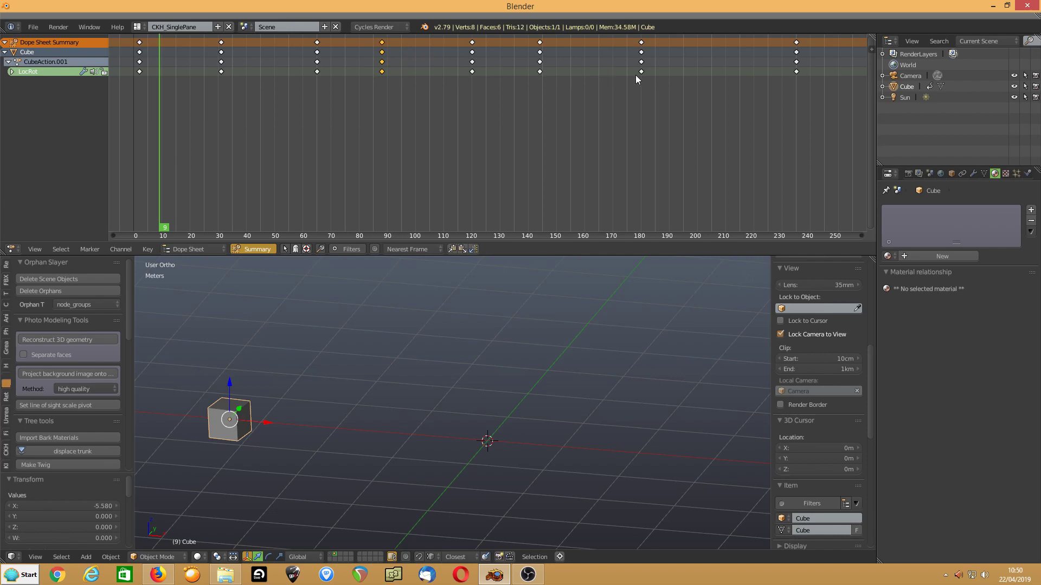
Step: Move the frame-180 keys to about 161 and the last keys to 196, then replay from frame 1
key("g")
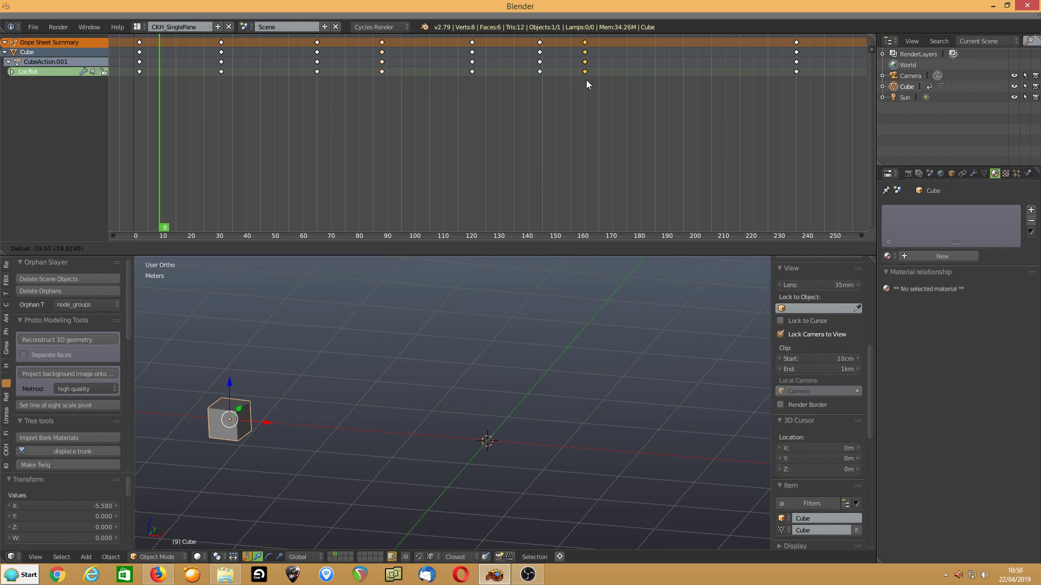
left_click(595, 81)
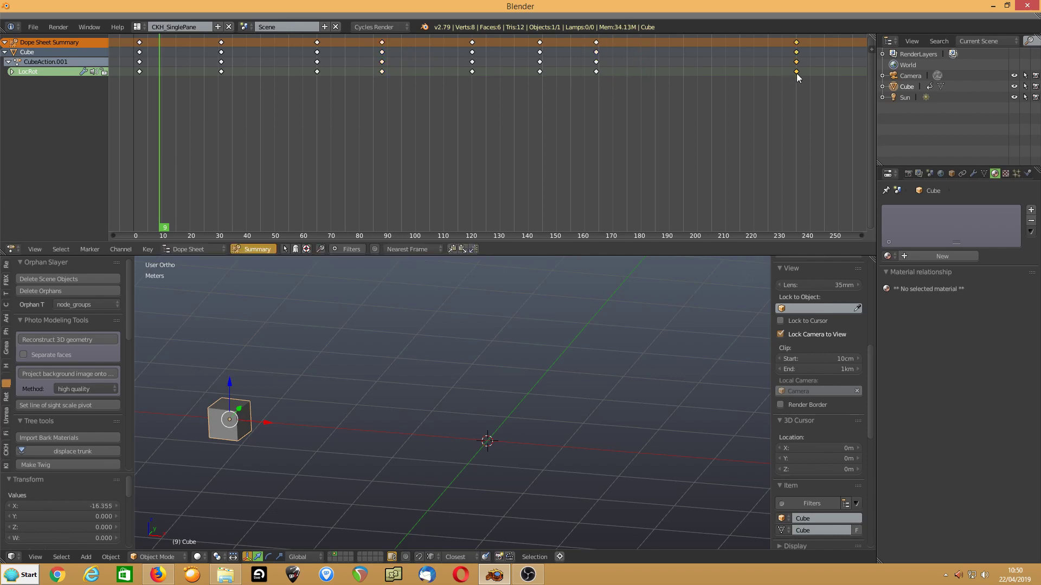
key("g")
left_click(684, 83)
left_click(137, 103)
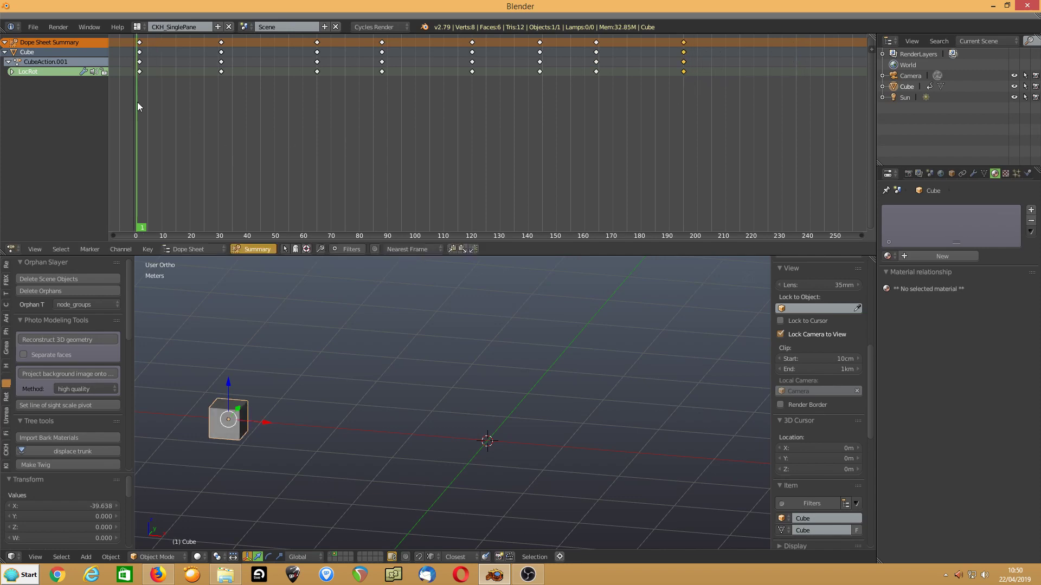
key("alt+a")
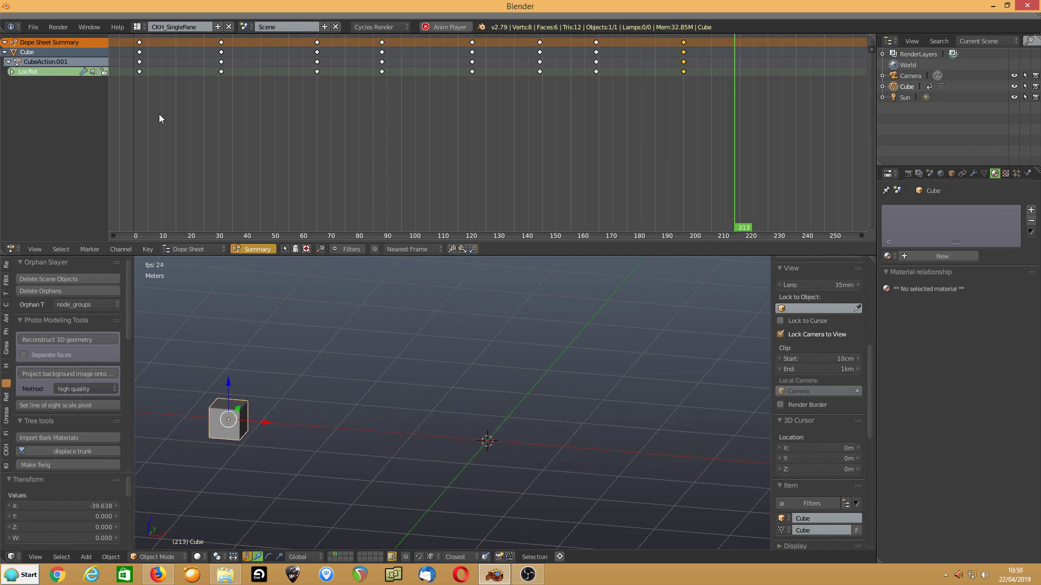
Step: Select all keyframes, scale them toward frame 0 by about 0.48, and replay
key("alt+a")
key("a")
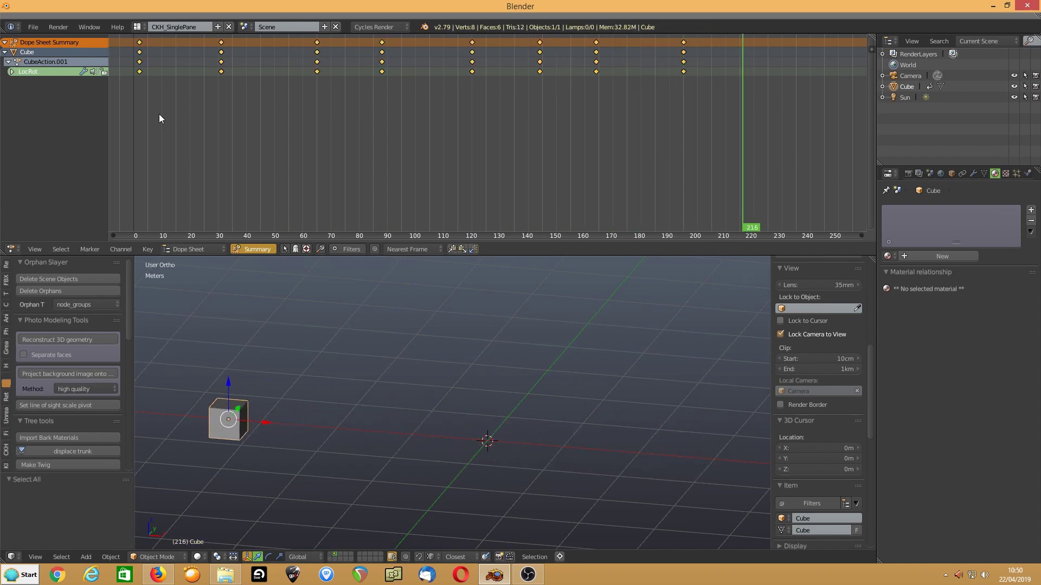
key("shift+Left")
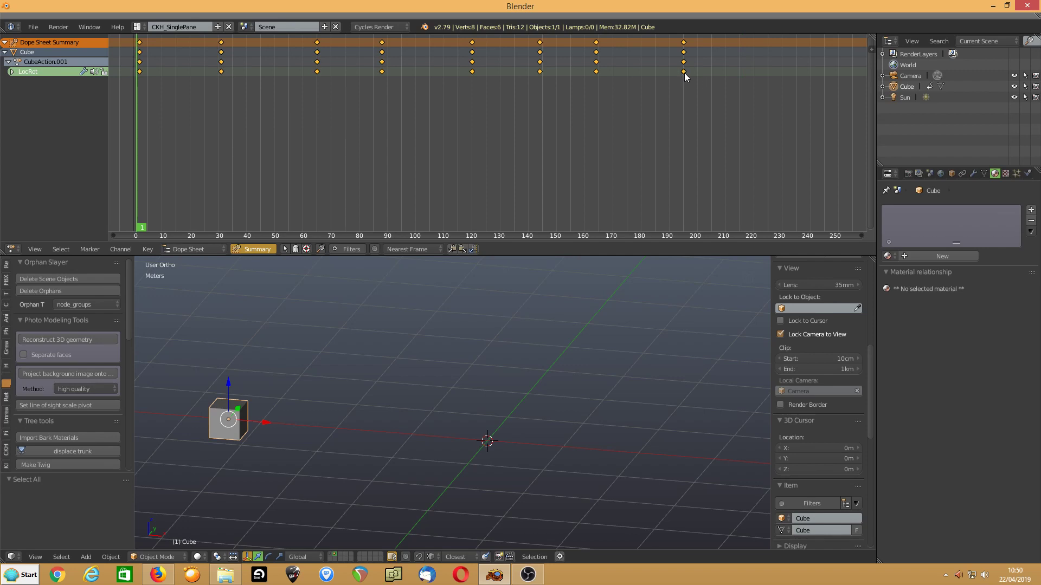
mouse_move(554, 77)
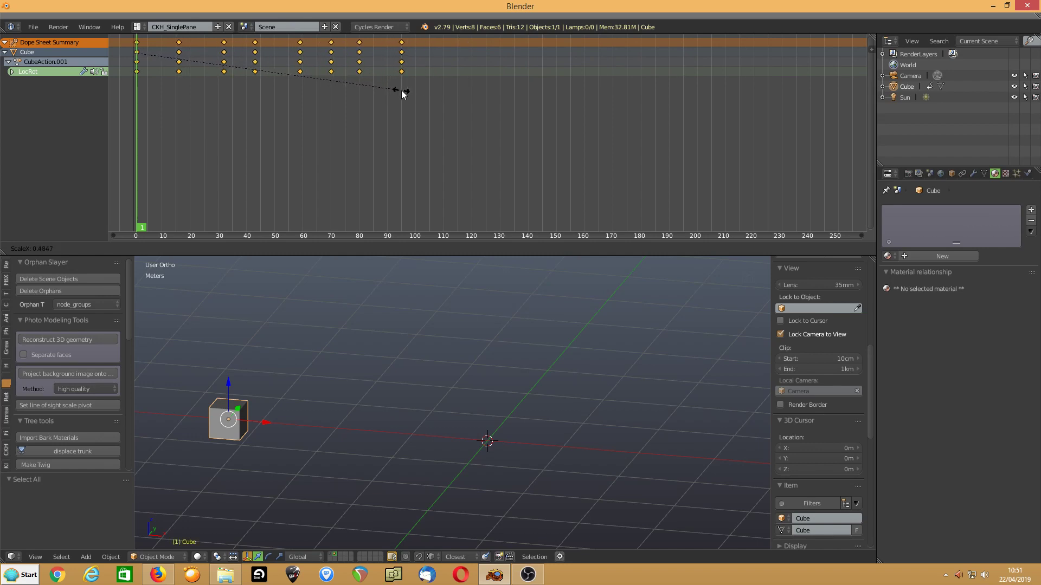
left_click(387, 94)
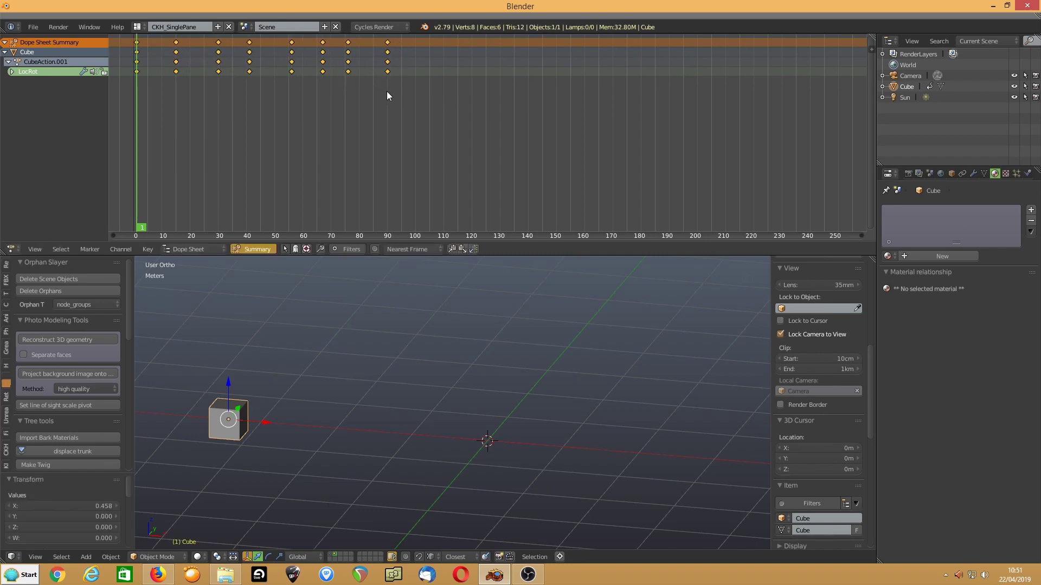
key("alt+a")
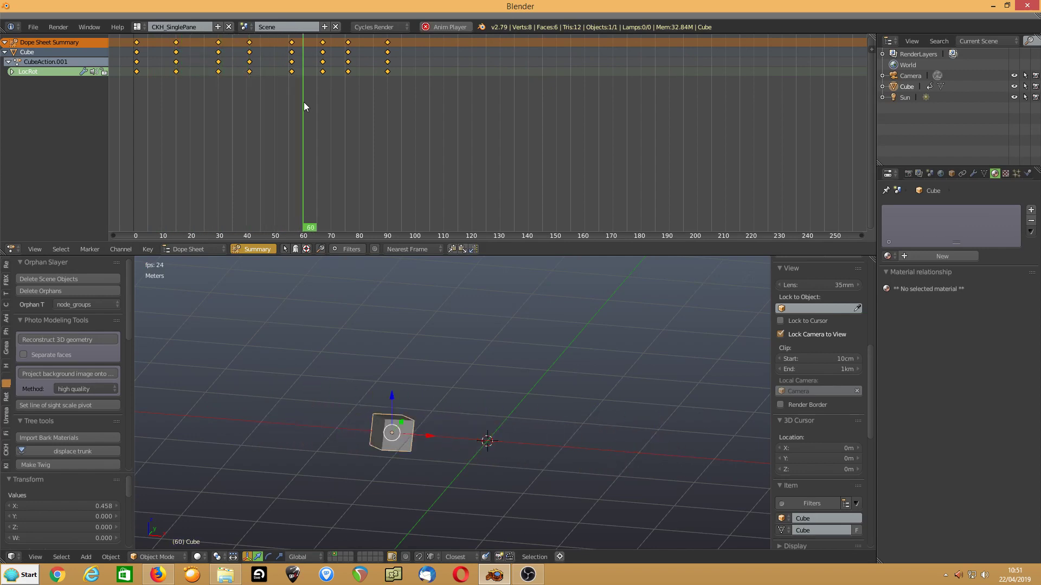
Step: Scale the frame 77–90 keyframes outward from frame 76 so the last keys reach about frame 102
key("alt+a")
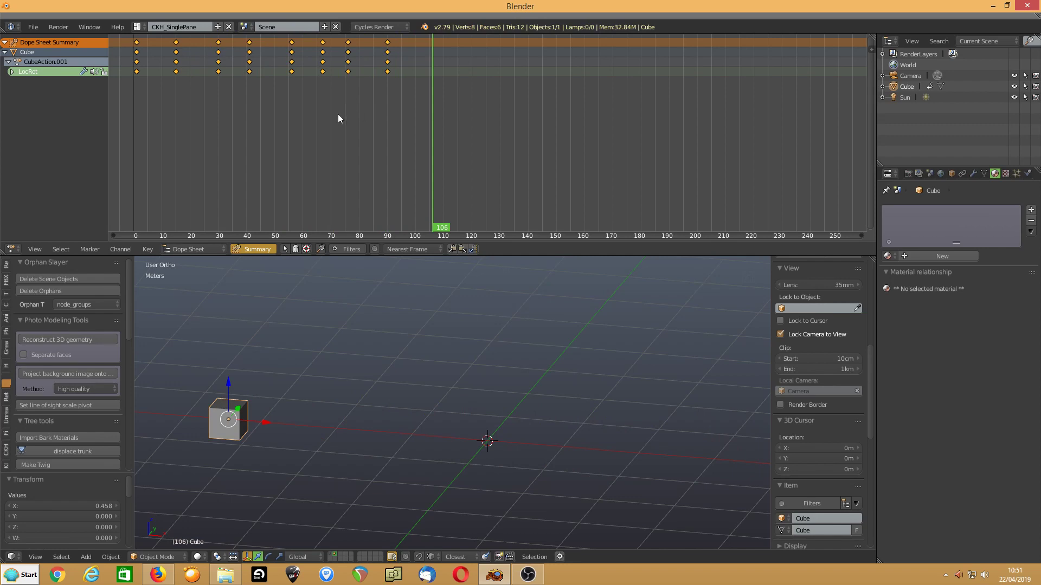
key("a")
key("b")
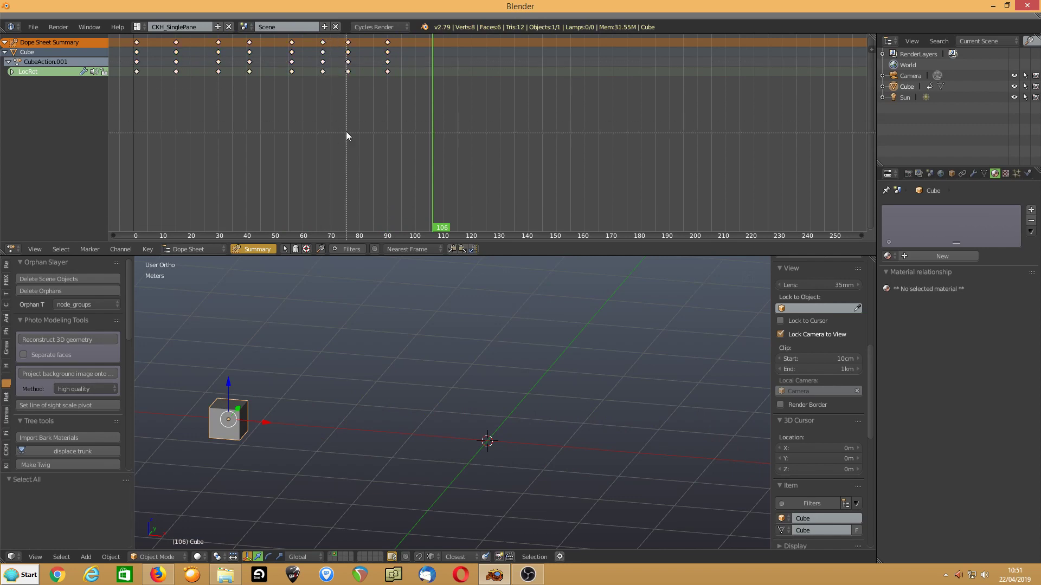
left_click_drag(332, 122, 414, 36)
left_click(347, 79)
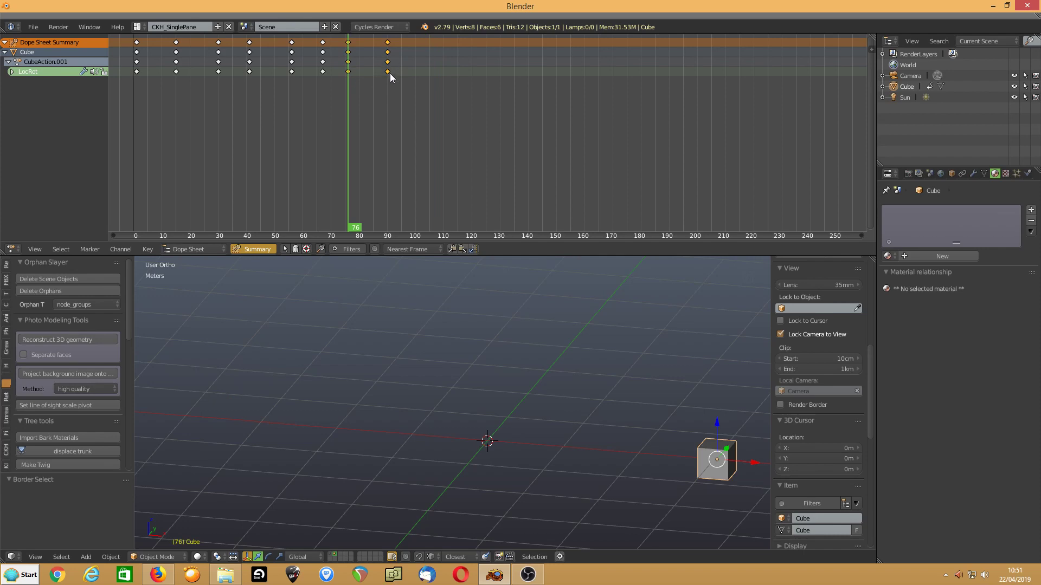
key("s")
left_click(424, 77)
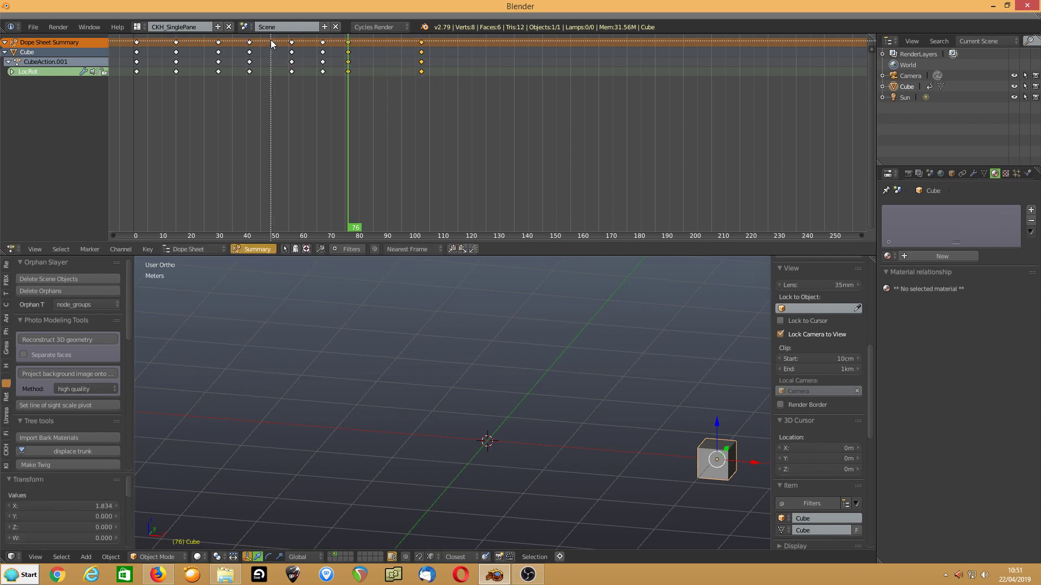
Step: Shift the keyframes from frame 55 onward 13 frames later, then replay from the start and stop at frame 136
left_click_drag(272, 38, 437, 131)
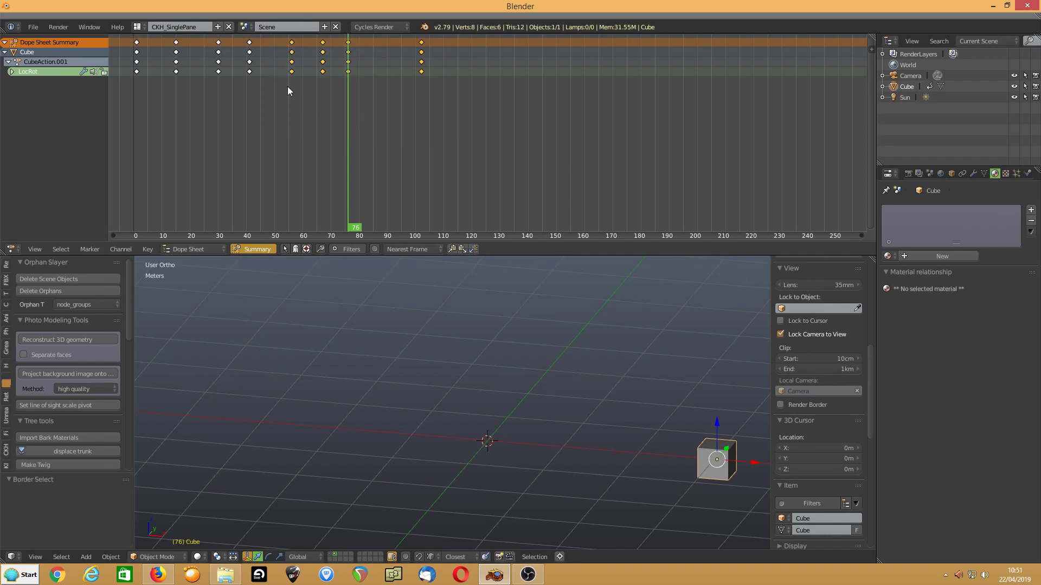
key("g")
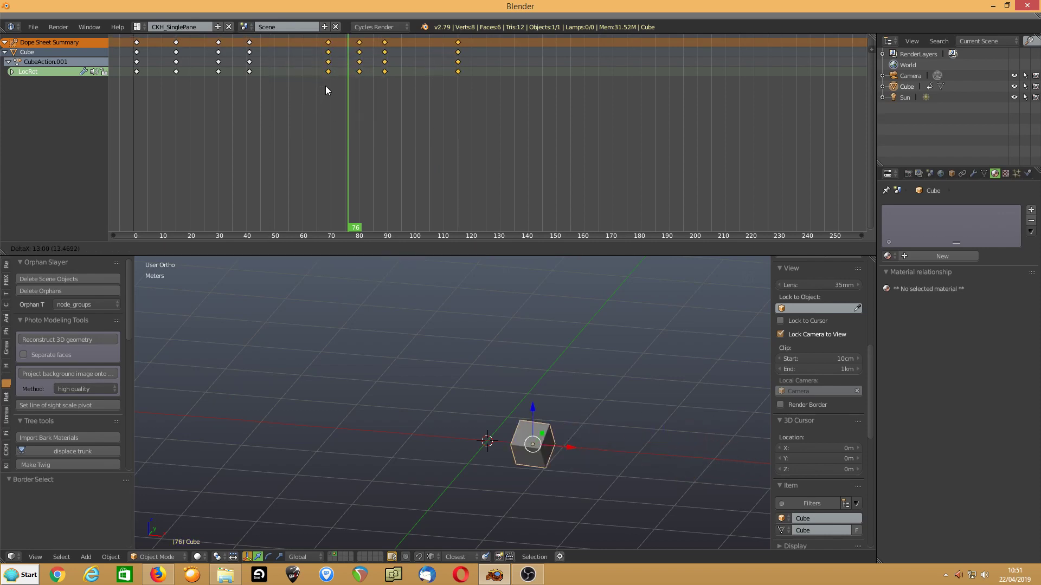
left_click(321, 85)
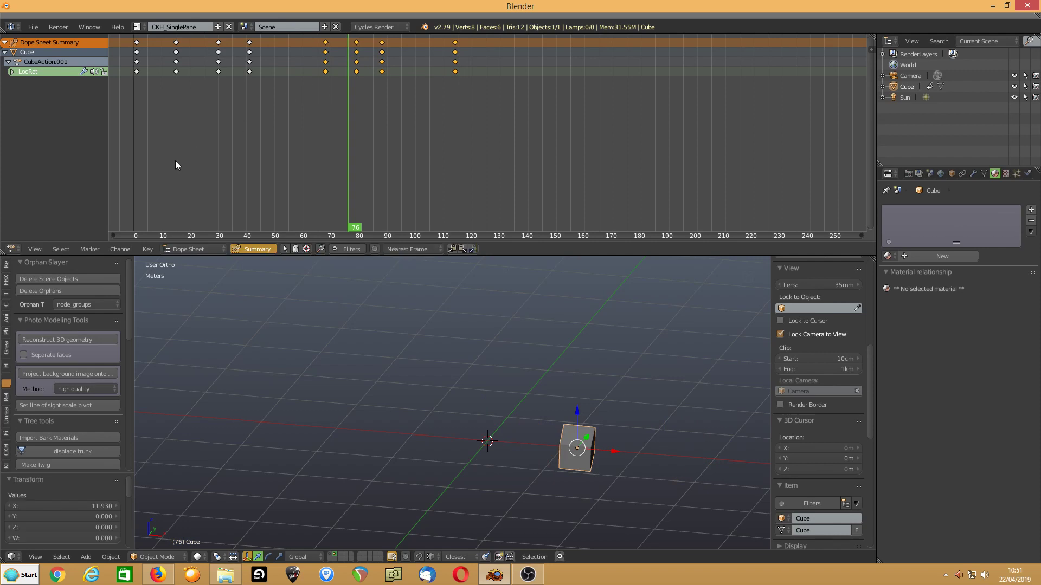
key("shift+Left")
key("alt+a")
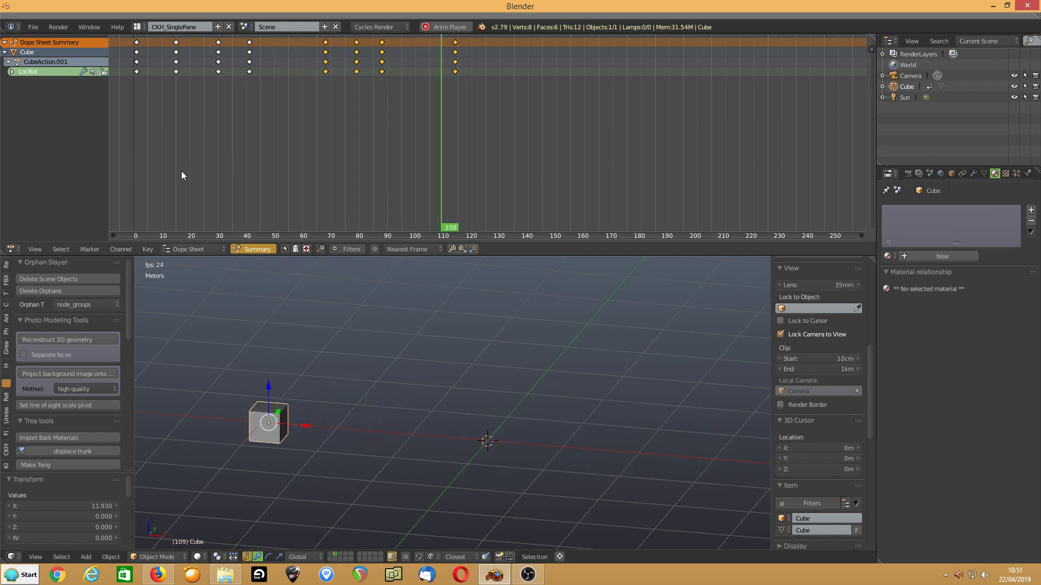
key("alt+a")
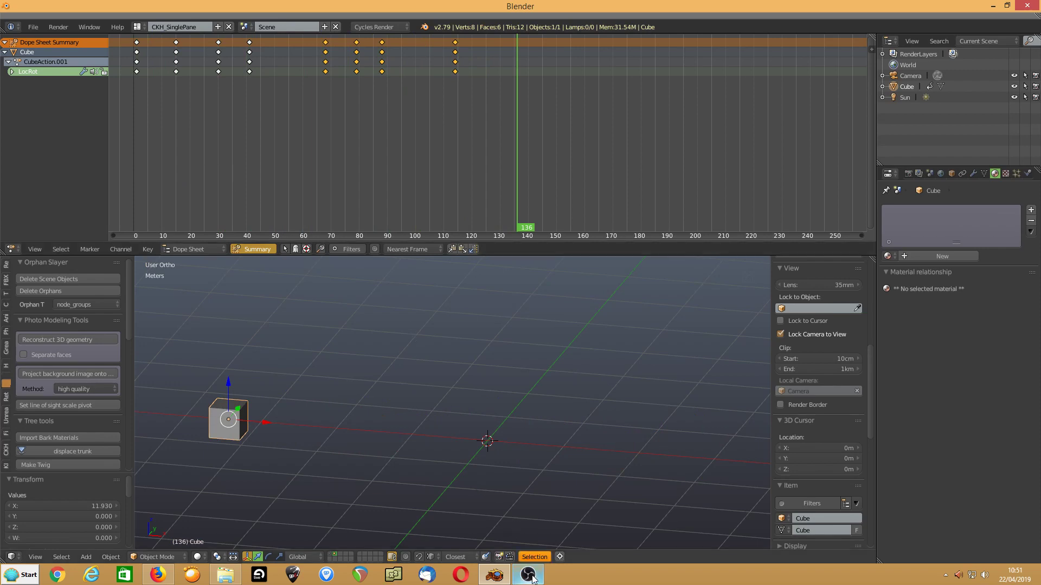
Step: Open the Editor Type menu at the left of the lower Dope Sheet header
mouse_move(533, 579)
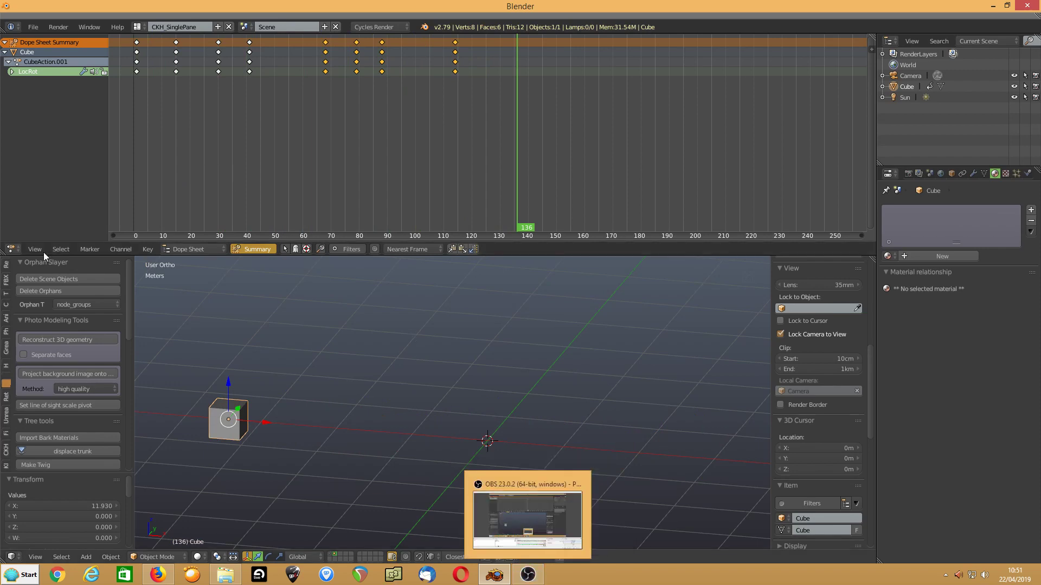
left_click(12, 249)
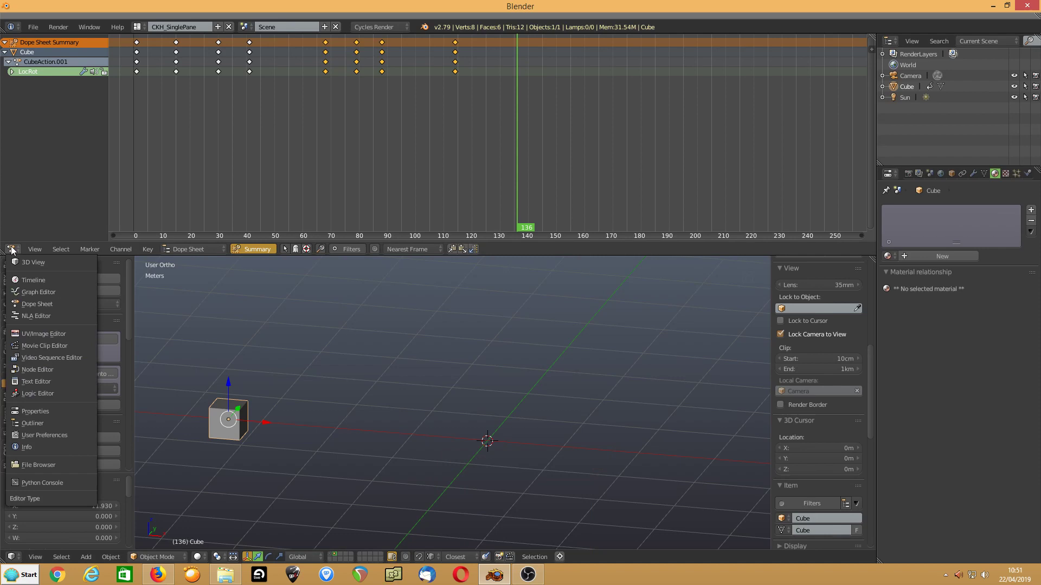